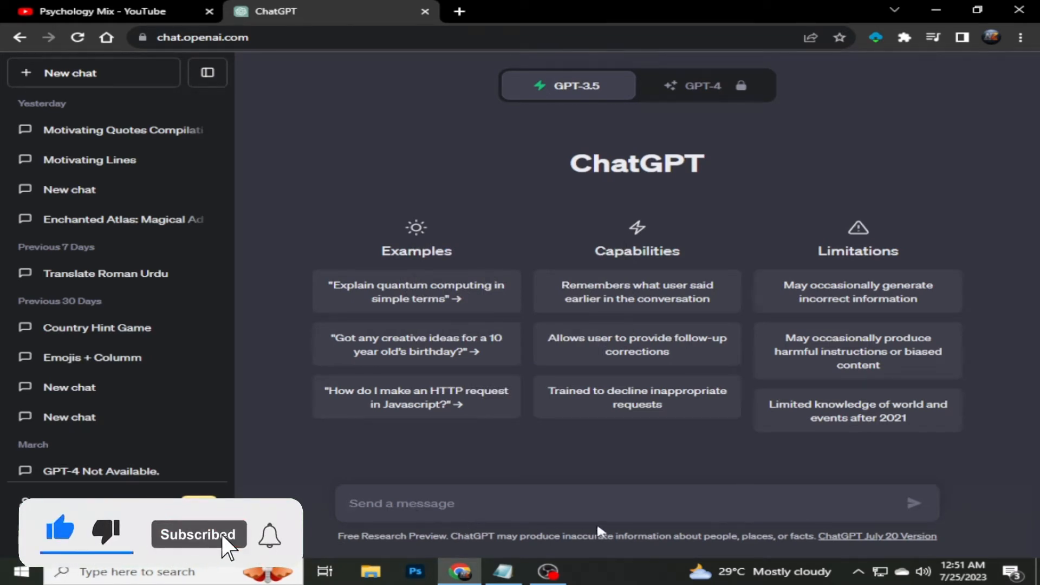
# Ask for 50 similar facts about boys and girls in a two-column table, using "Boys" or "Girls" instead of "They", and review the answer.
pyautogui.write('Chat GPT Prompt: facts about a guy that a girl should know about: 1)if a guy likes you a lot, he will make fun of you a lot 2) When a girl likes you a lot, she may tease you playfully. i need 50 facts of guys and girls in the similar format. i need these in a table format and 2 columns...divide all the facts in 2 cloumns. First column is boys facts and 2nd column is girls facts. And don’t use "They". Use either "Boys" or "Girls".')
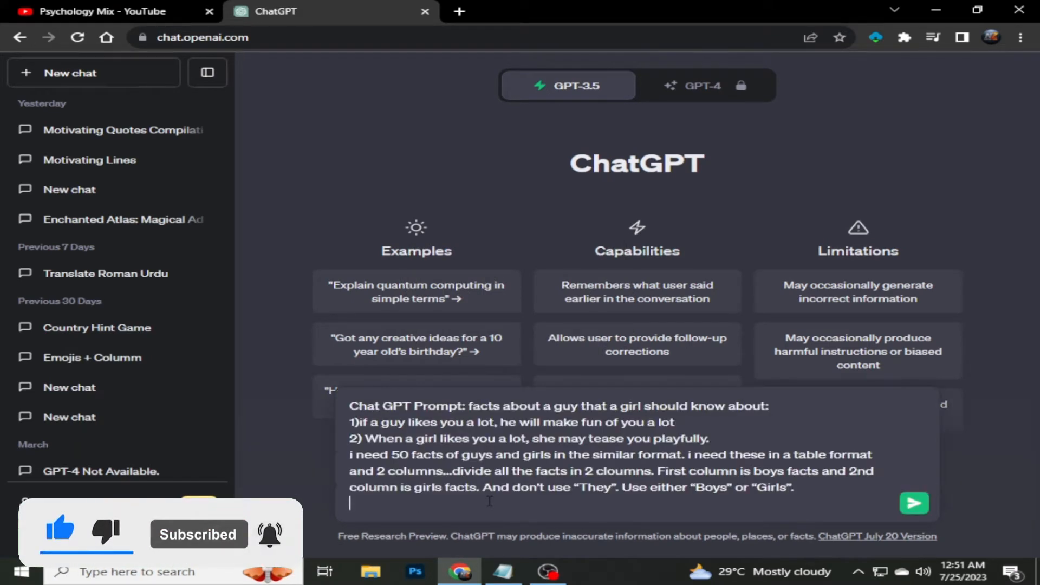
pyautogui.click(916, 503)
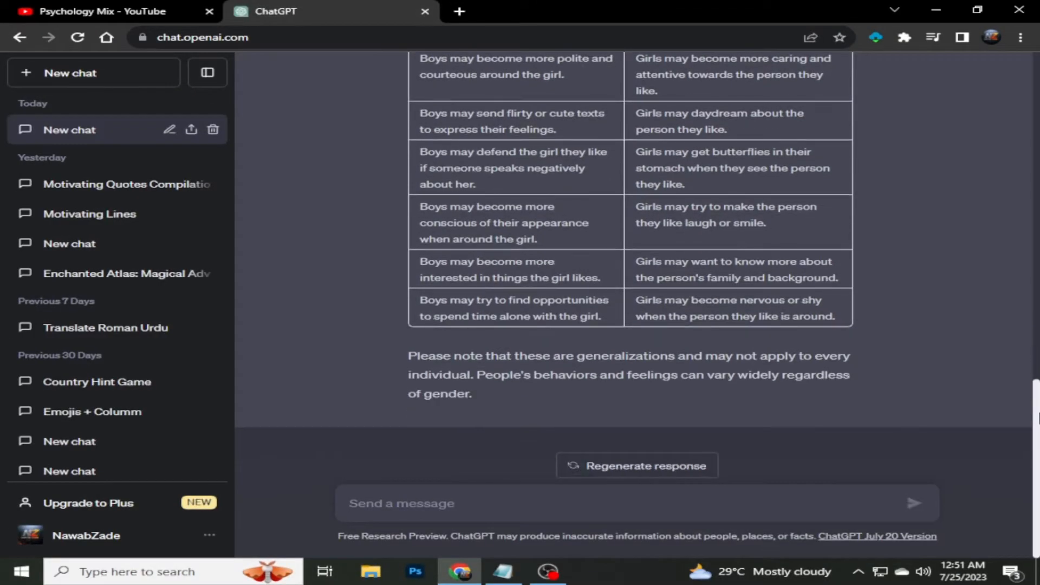
pyautogui.moveTo(1039, 419)
pyautogui.mouseDown()
pyautogui.moveTo(1038, 198)
pyautogui.moveTo(1039, 423)
pyautogui.mouseUp()
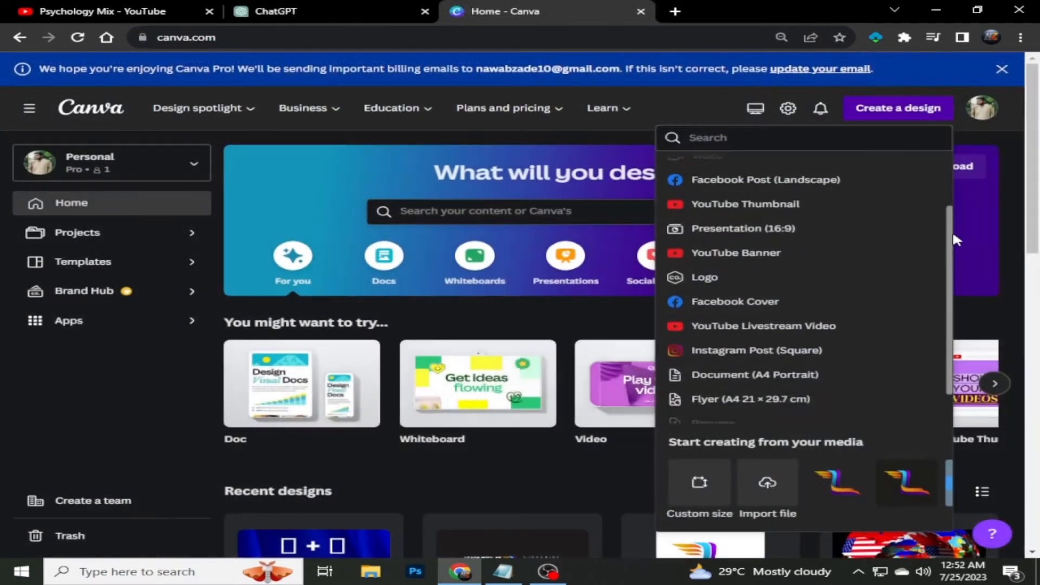
# In Canva, create a Mobile Video design and apply the Nature template that reads "BE POSITIVE".
pyautogui.scroll(3, 863, 171)
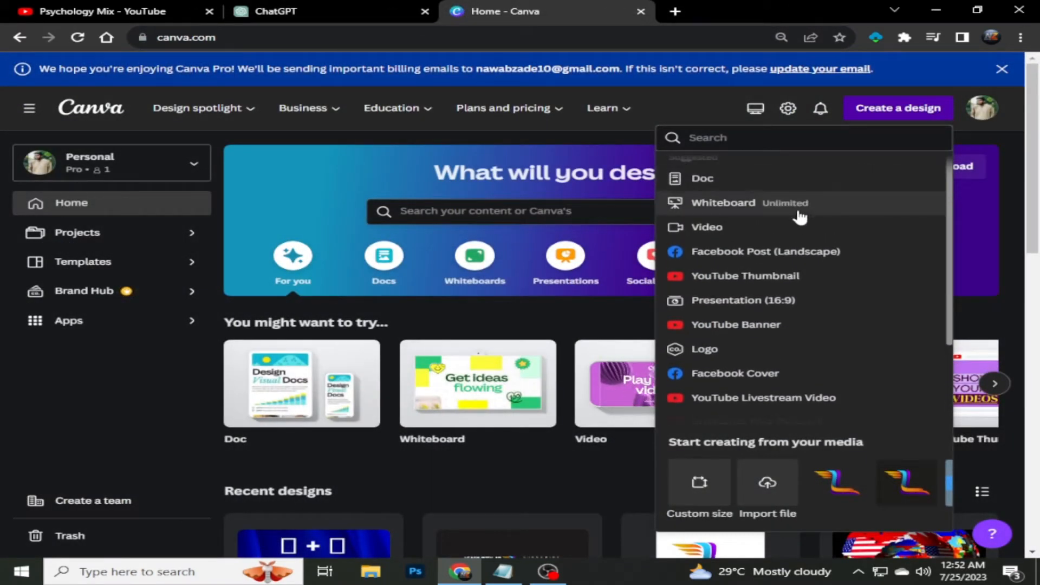
pyautogui.write('m')
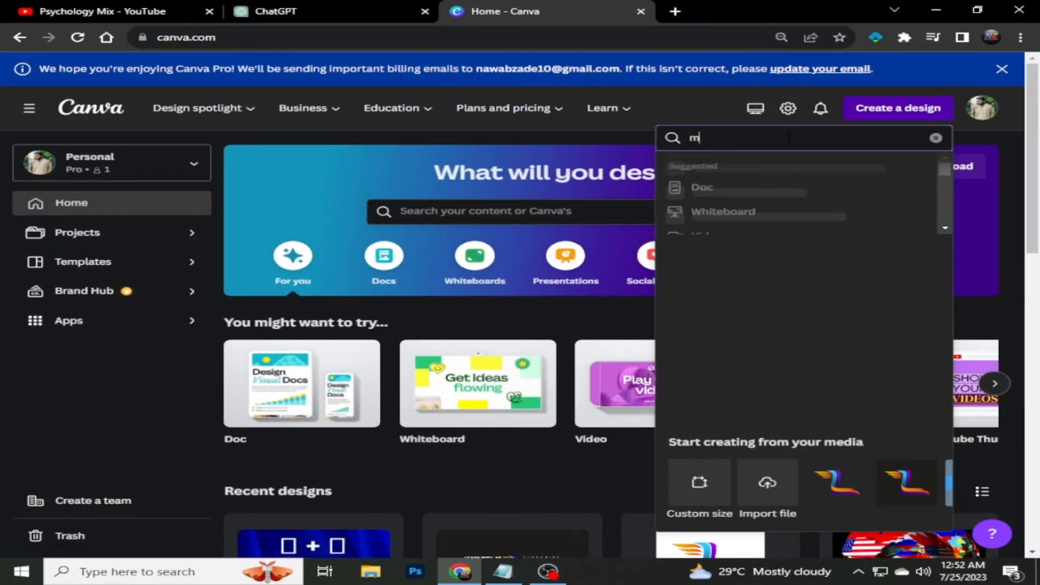
pyautogui.write('obile video')
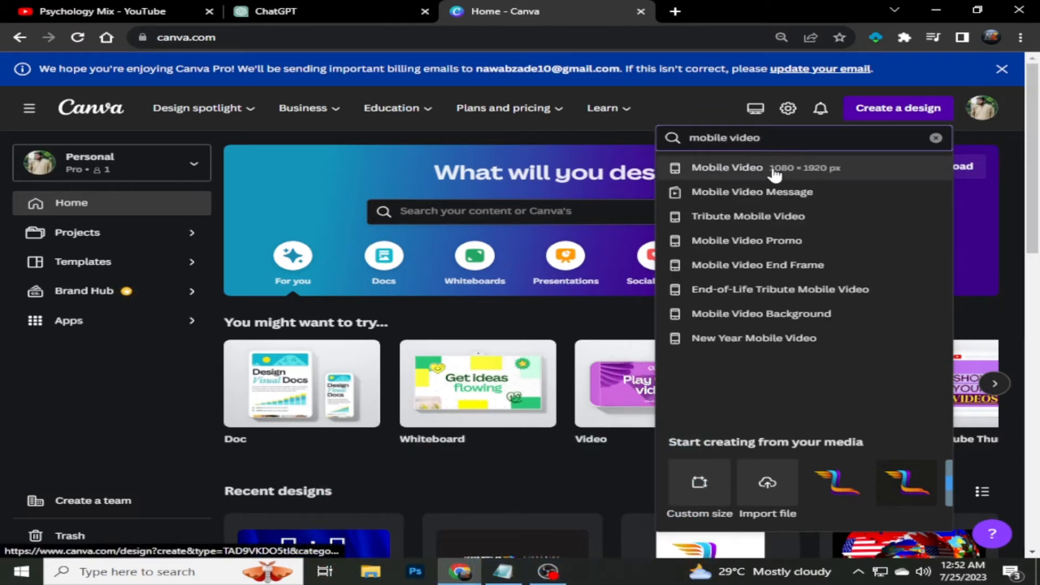
pyautogui.click(710, 171)
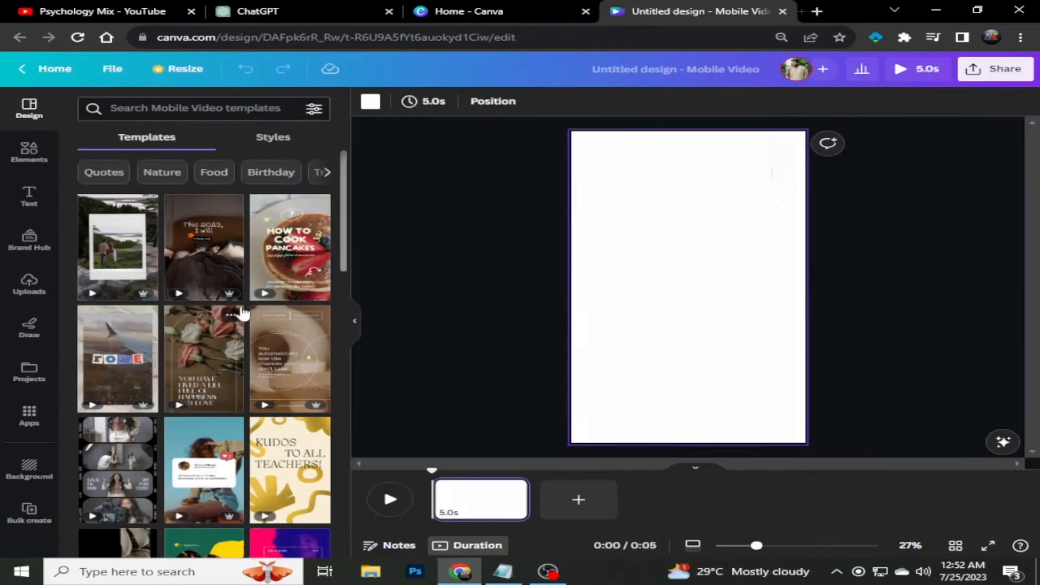
pyautogui.click(172, 174)
pyautogui.click(271, 247)
# Copy the "BE POSITIVE" text and place the duplicate near the upper edge of the page.
pyautogui.rightClick(694, 280)
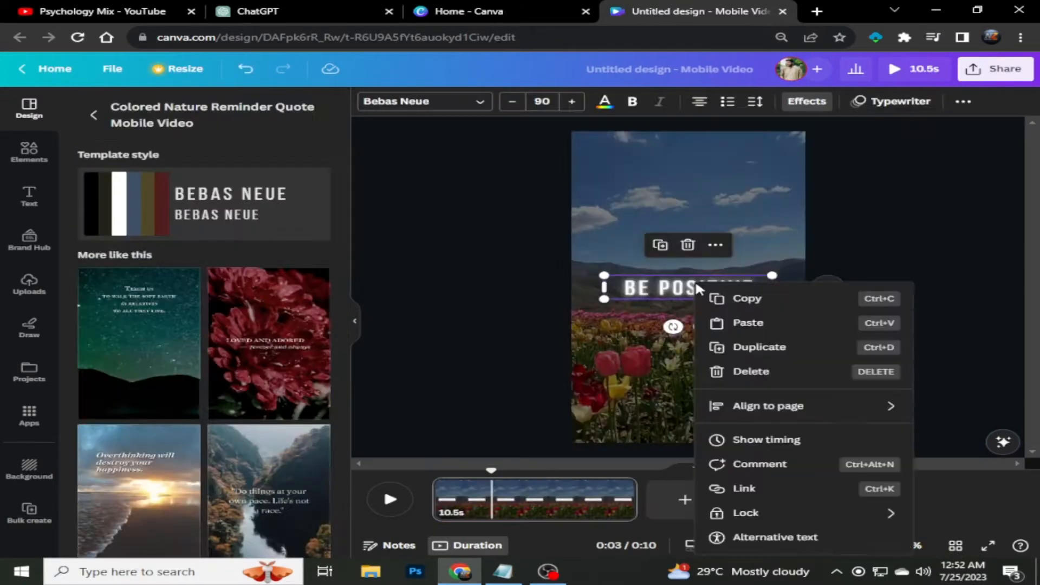
pyautogui.click(757, 302)
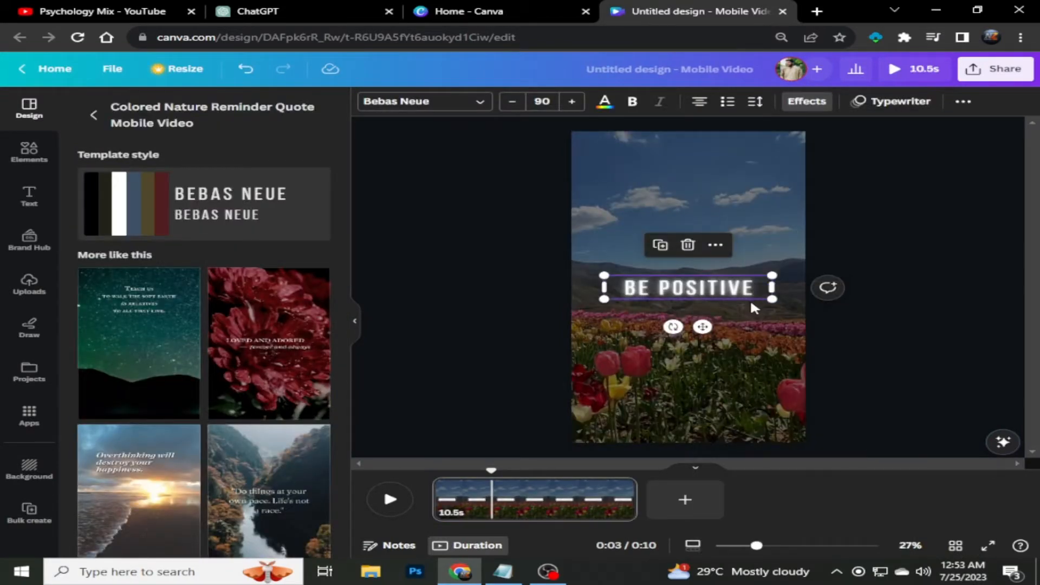
pyautogui.hotkey('ctrl', 'v')
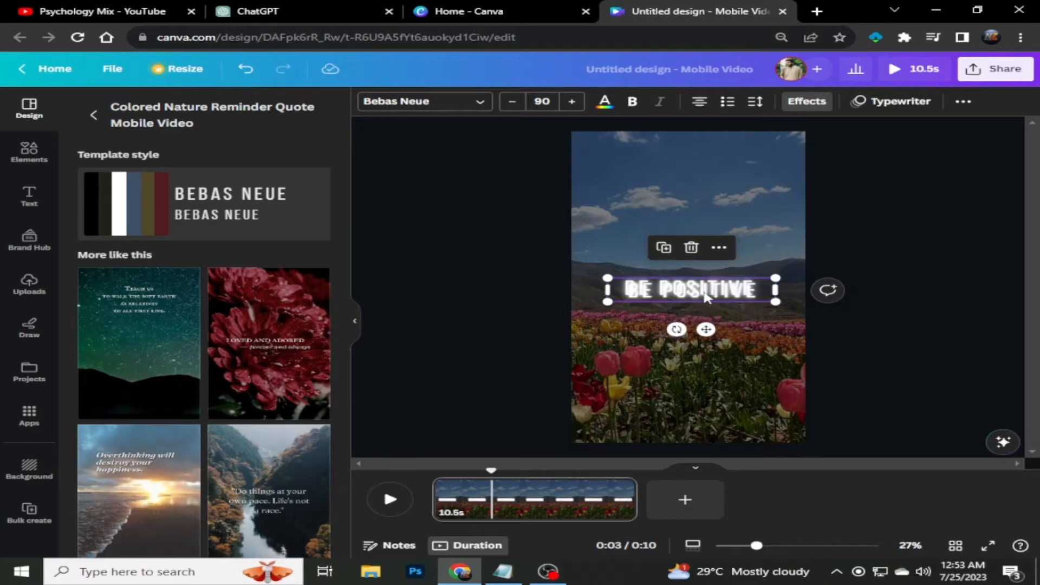
pyautogui.moveTo(701, 296); pyautogui.dragTo(700, 155)
# Change the upper text to "BOY VS GIRLS FACTS" and resize it so the heading fits on one line.
pyautogui.doubleClick(693, 157)
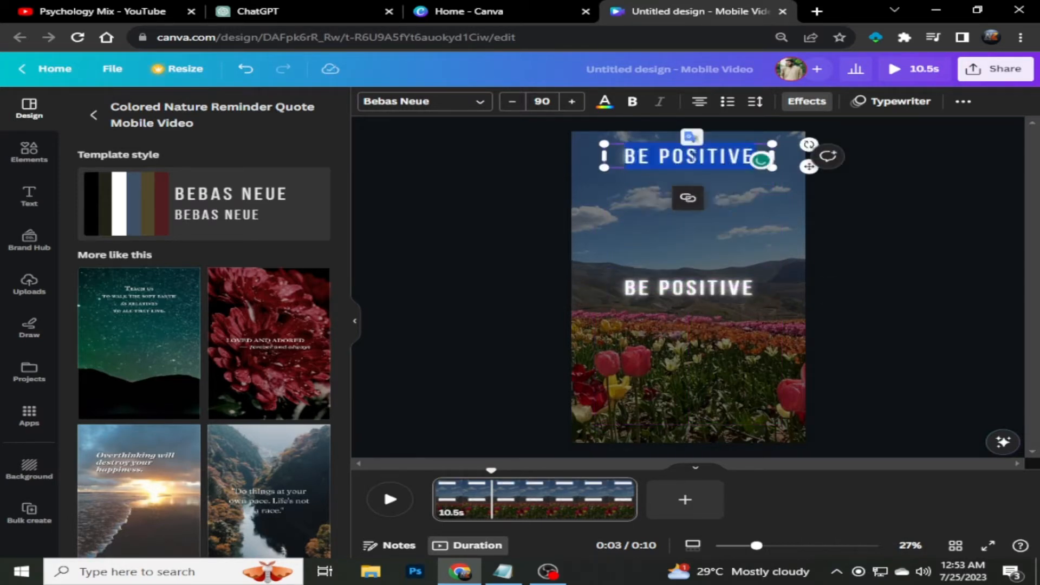
pyautogui.write('BOY VS ')
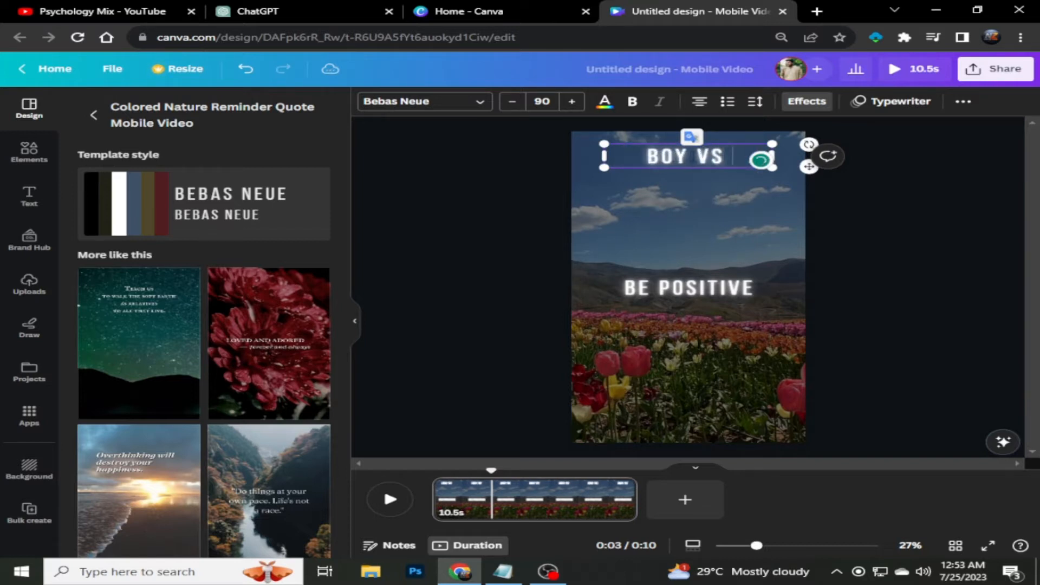
pyautogui.write('GIRLS FACTS')
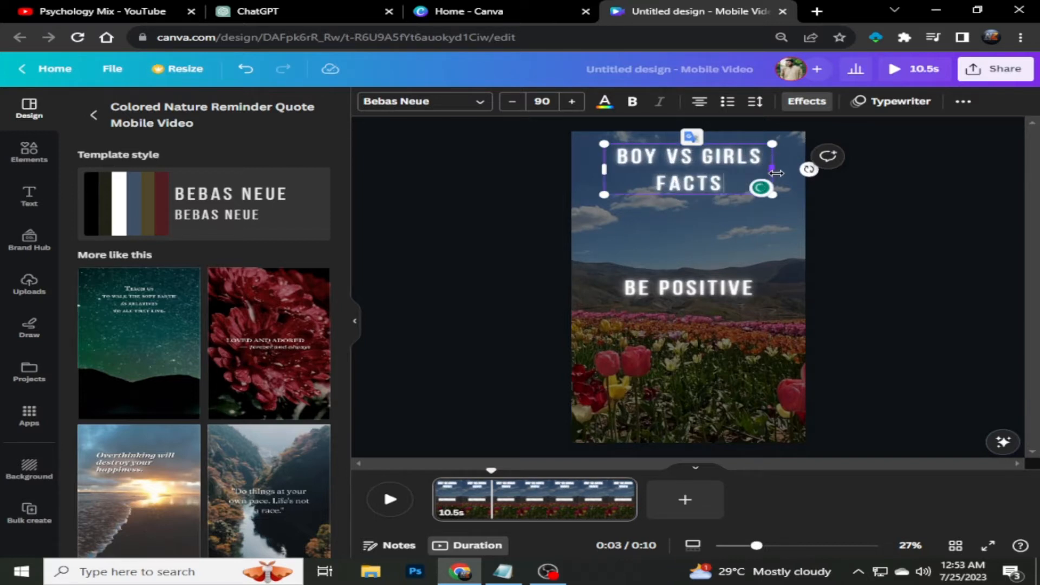
pyautogui.moveTo(606, 195); pyautogui.dragTo(641, 182)
pyautogui.moveTo(775, 164); pyautogui.dragTo(844, 163)
# Replace "BE POSITIVE" with the first boys fact from ChatGPT, "If a guy likes you a lot, he will make fun of you a lot.".
pyautogui.hotkey('ctrl', '2')
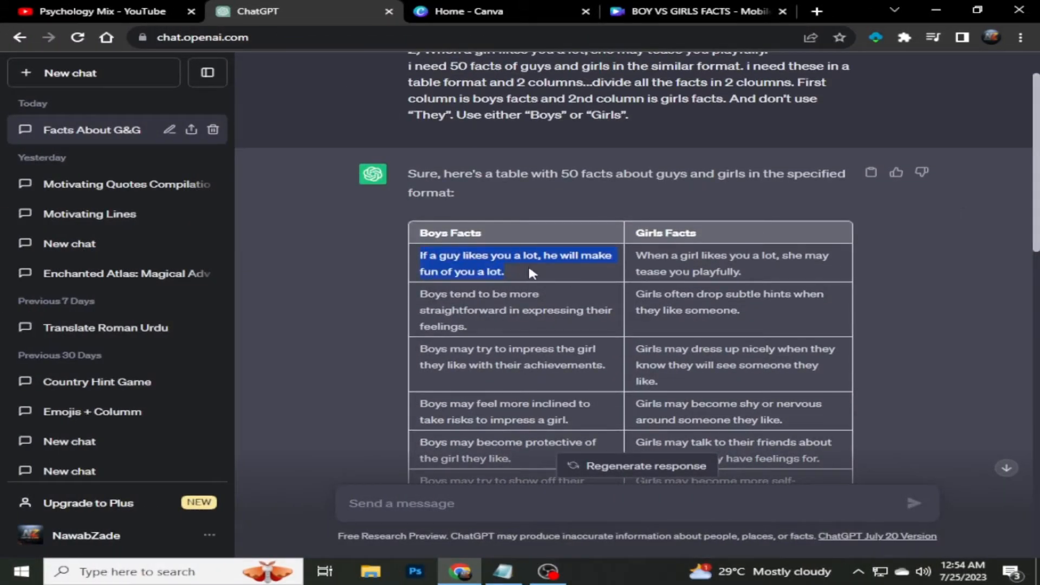
pyautogui.click(680, 10)
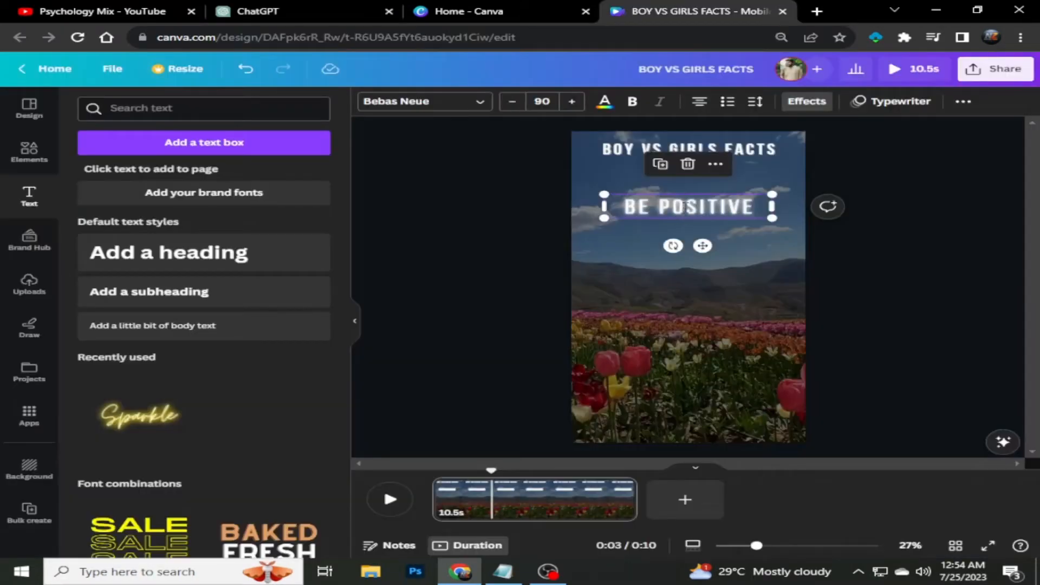
pyautogui.doubleClick(685, 206)
pyautogui.write('IF A GUY LIKES YOU A LOT, HE WILL MAKE FUN OF YOU A LOT.')
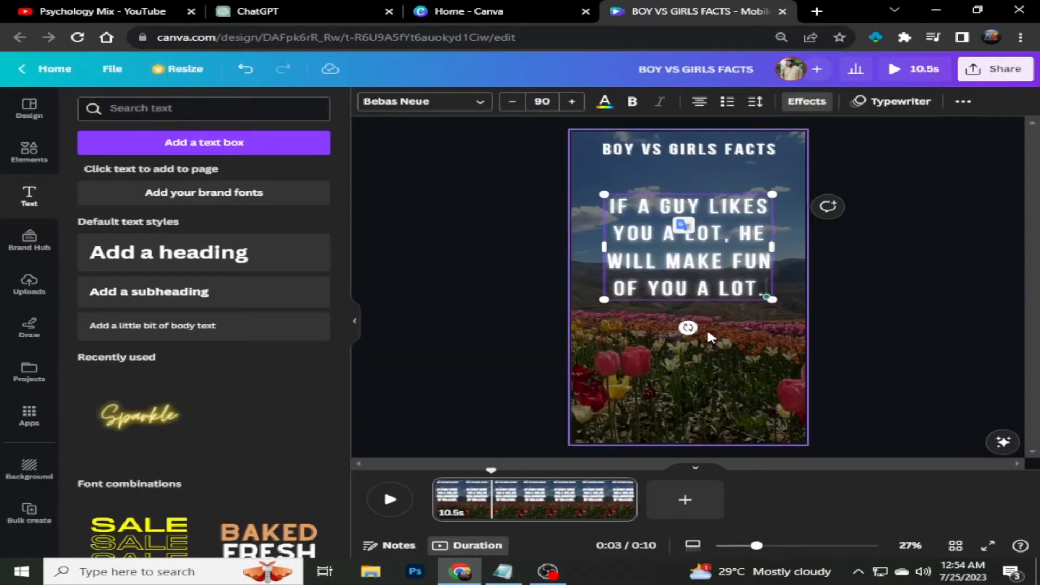
# Duplicate the boys fact below and replace its text with "When a girl likes you a lot, she may tease you playfully." from ChatGPT.
pyautogui.rightClick(677, 254)
pyautogui.click(743, 276)
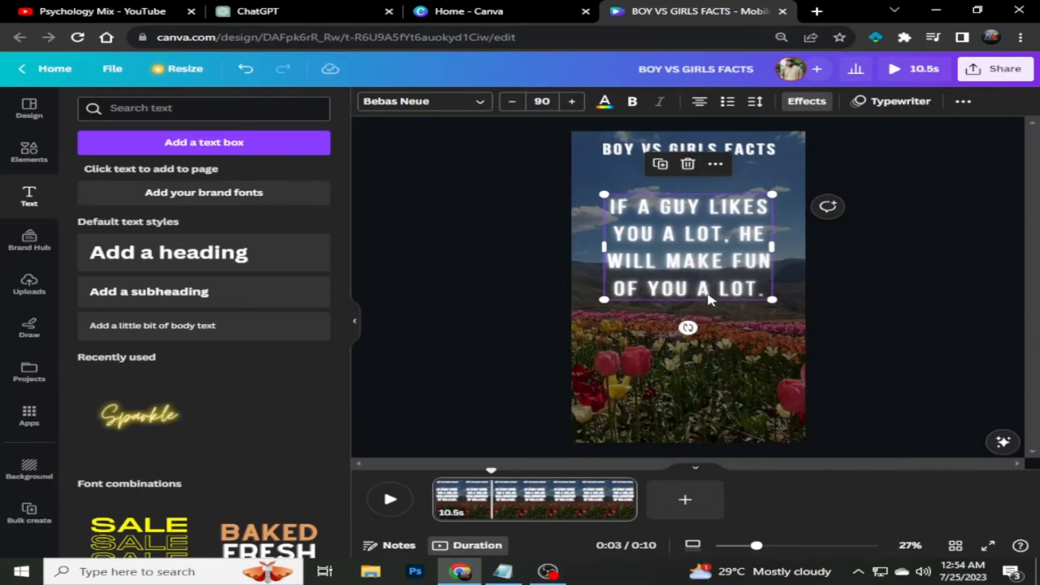
pyautogui.hotkey('ctrl', 'v')
pyautogui.hotkey('ctrl', '2')
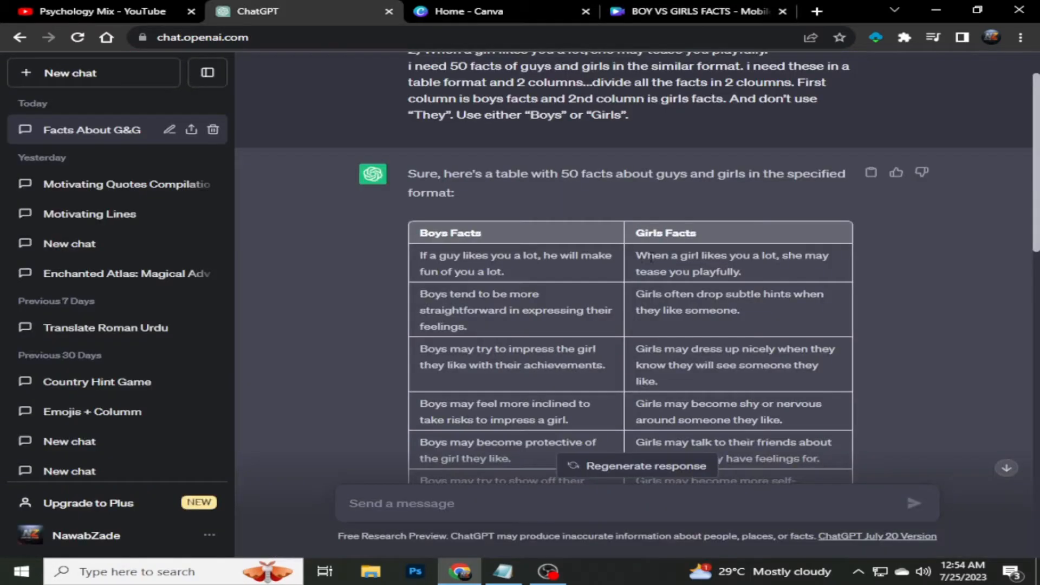
pyautogui.click(683, 11)
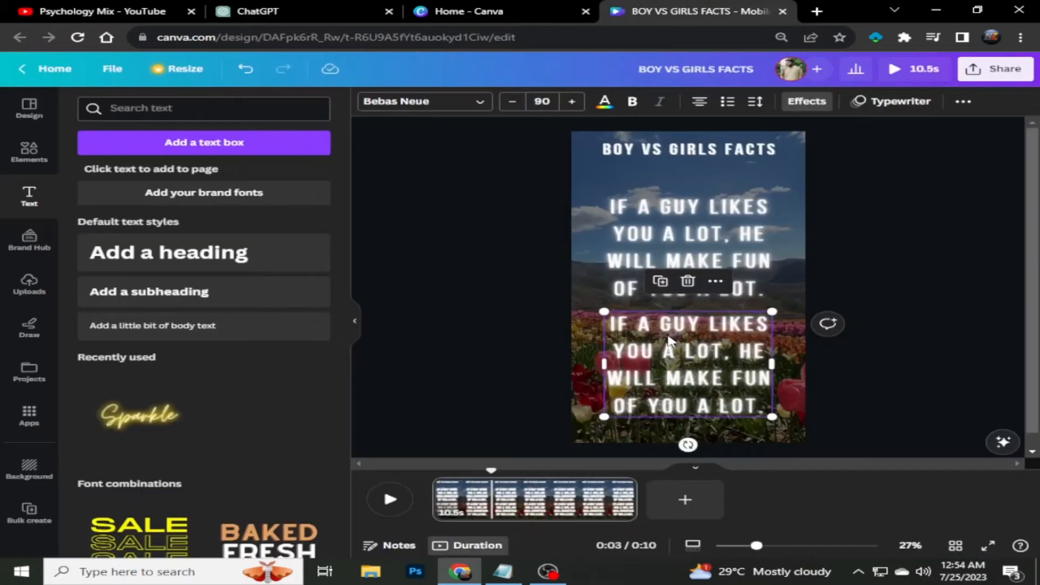
pyautogui.press('Return')
pyautogui.write('WHEN A GIRL LIKES YOU A LOT, SHE MAY TEASE YOU PLAYFULLY.')
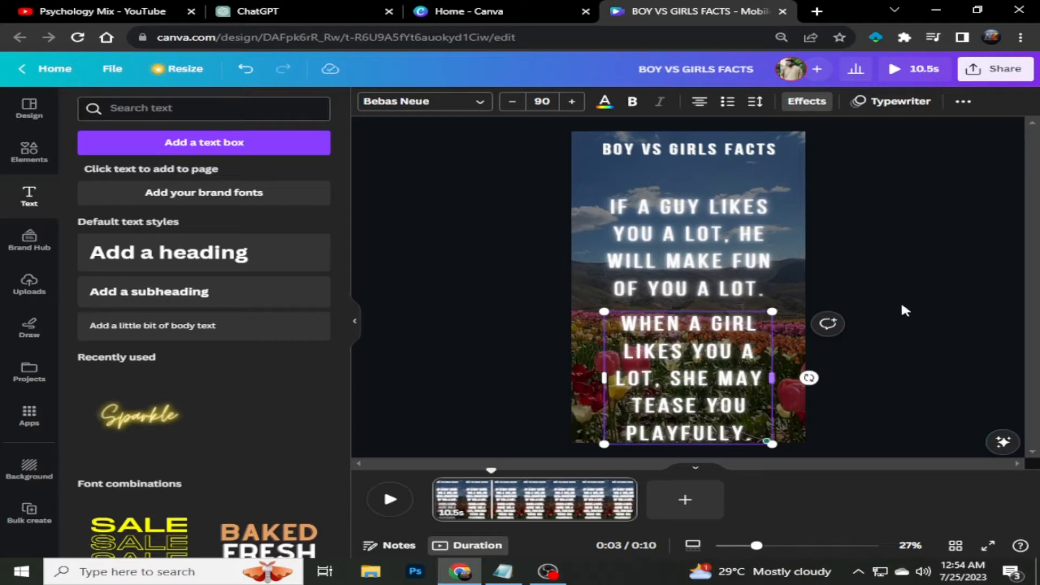
pyautogui.click(919, 292)
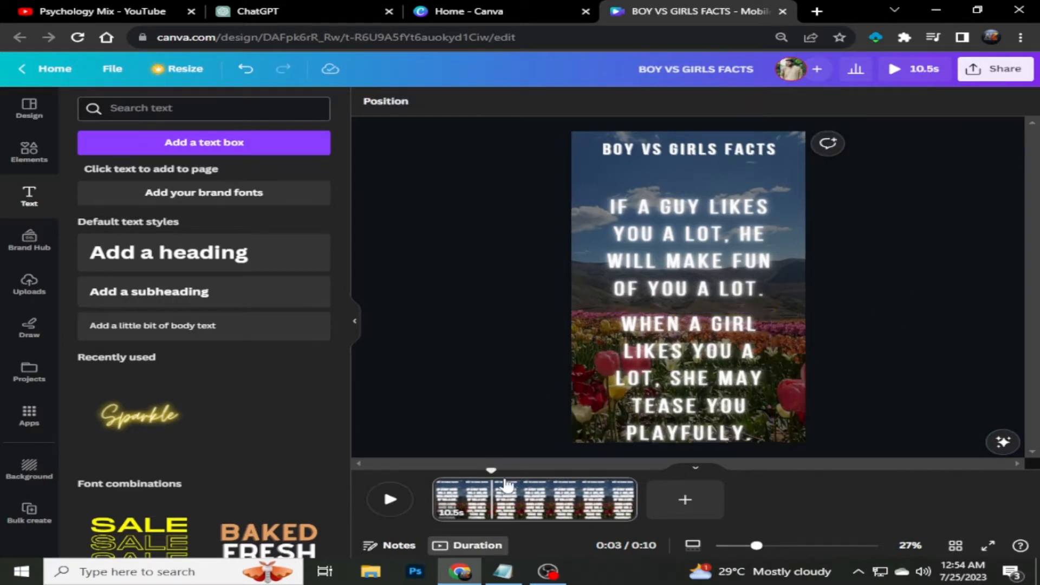
# Show the boys fact's timing, extend the video to 19.4 s and trim the text to end at about 8 seconds.
pyautogui.moveTo(488, 472)
pyautogui.mouseDown()
pyautogui.moveTo(425, 484)
pyautogui.moveTo(500, 472)
pyautogui.mouseUp()
pyautogui.click(677, 237)
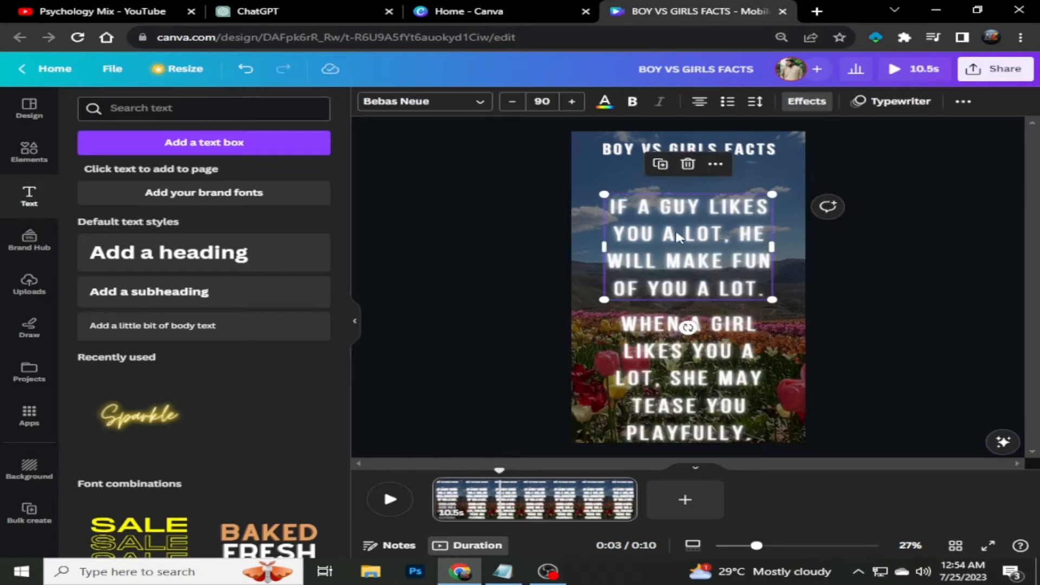
pyautogui.rightClick(677, 236)
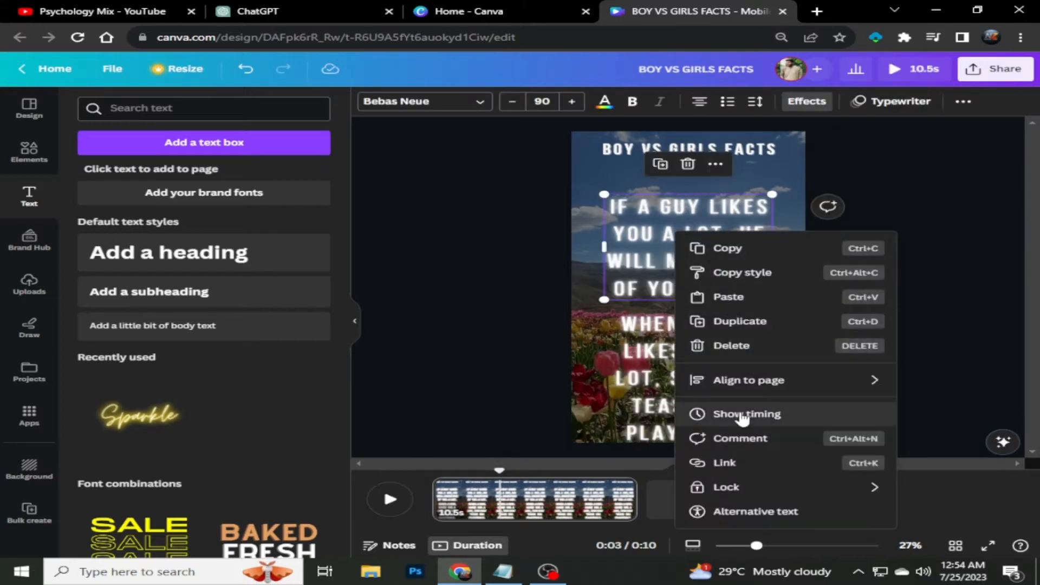
pyautogui.click(743, 415)
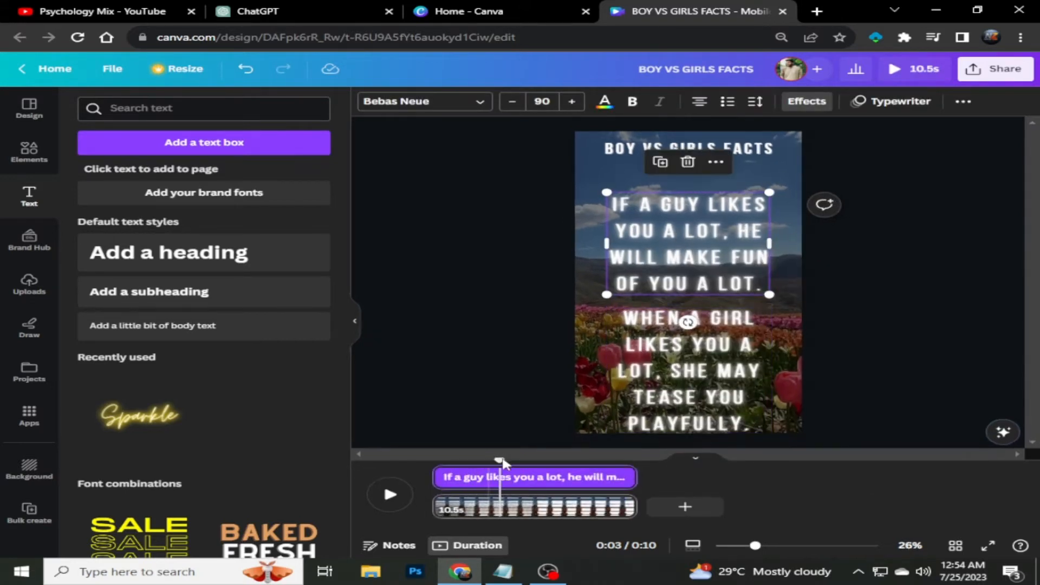
pyautogui.moveTo(499, 470); pyautogui.dragTo(592, 479)
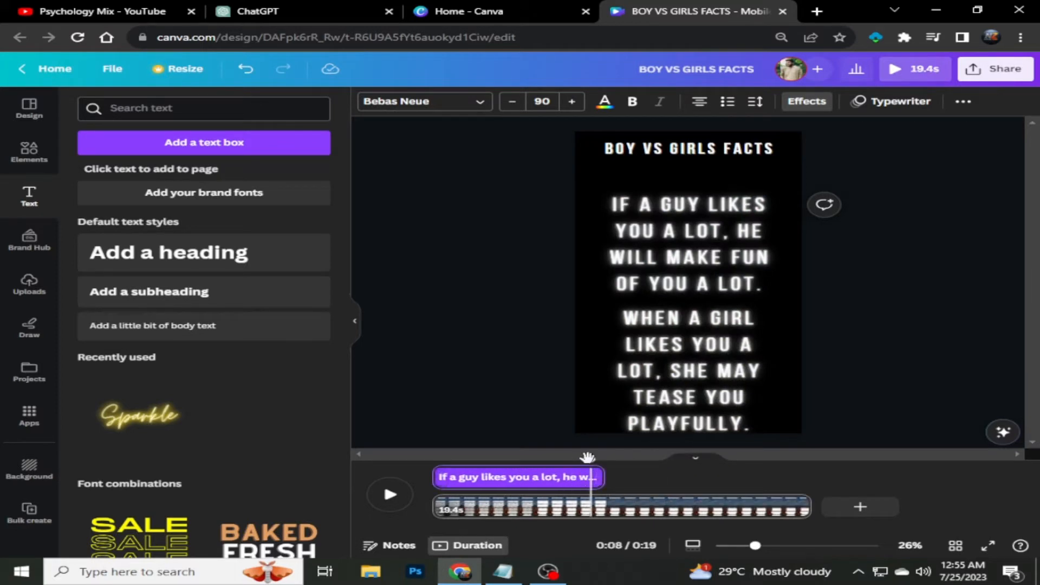
pyautogui.moveTo(589, 458); pyautogui.dragTo(604, 459)
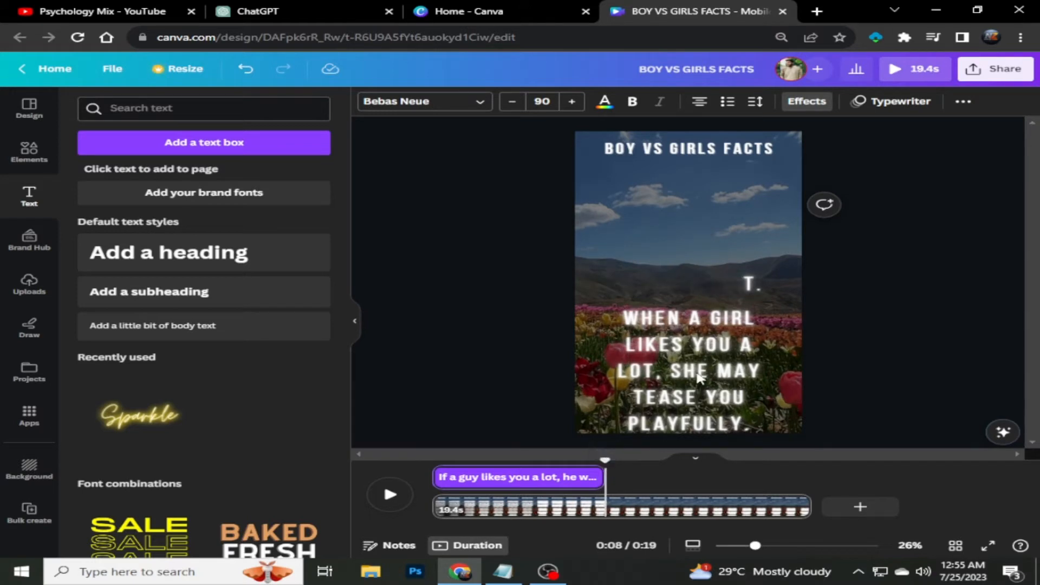
# Set the girls fact text to start at about 9 seconds and move it over the boys fact text.
pyautogui.click(699, 378)
pyautogui.moveTo(448, 477); pyautogui.dragTo(623, 465)
pyautogui.click(643, 323)
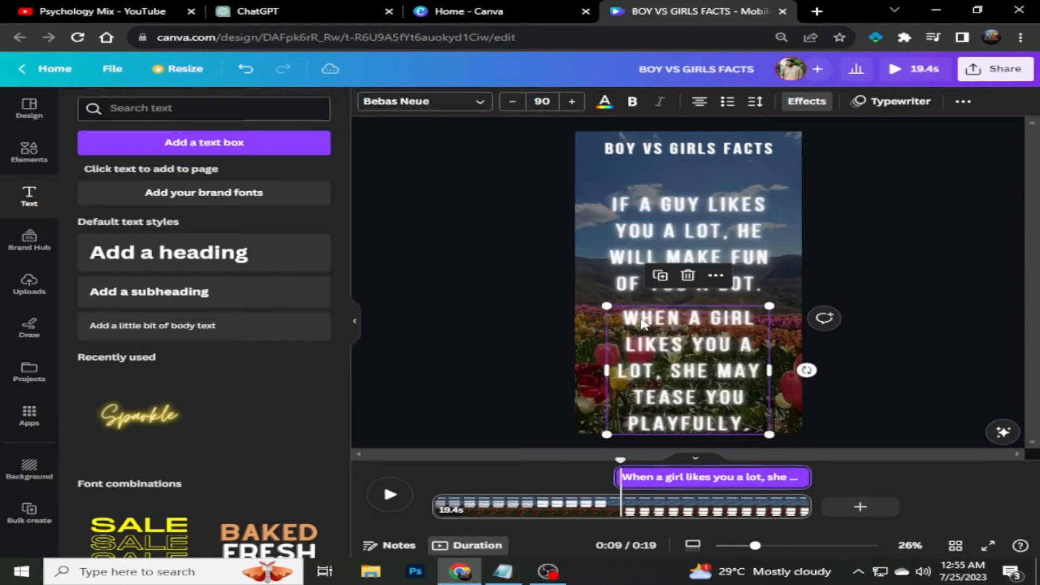
pyautogui.moveTo(698, 345); pyautogui.dragTo(688, 223)
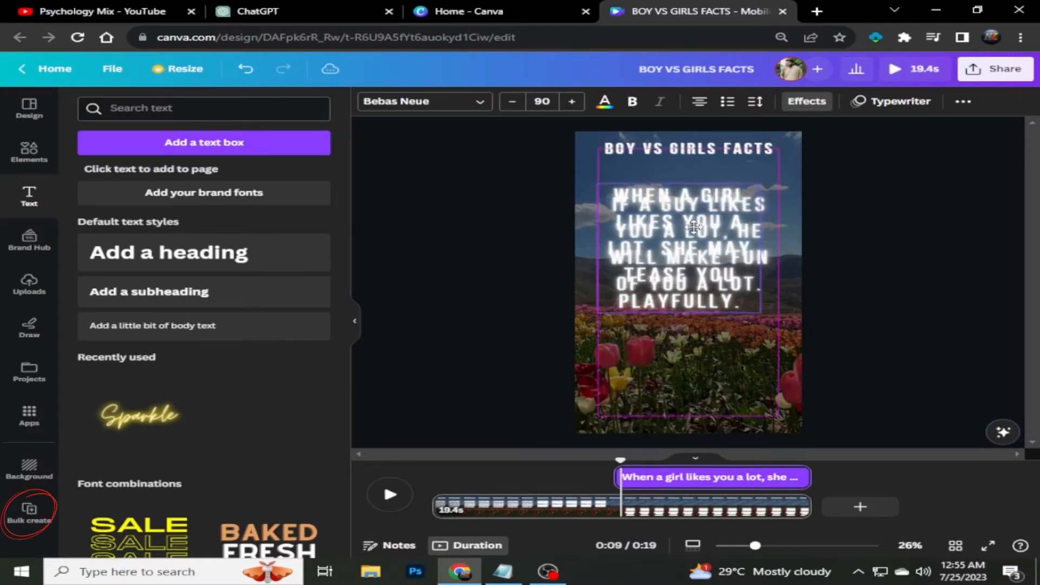
# Set up Bulk create with manual data, clearing the sample table and filling it with the Boys Facts and Girls Facts table from ChatGPT.
pyautogui.click(34, 502)
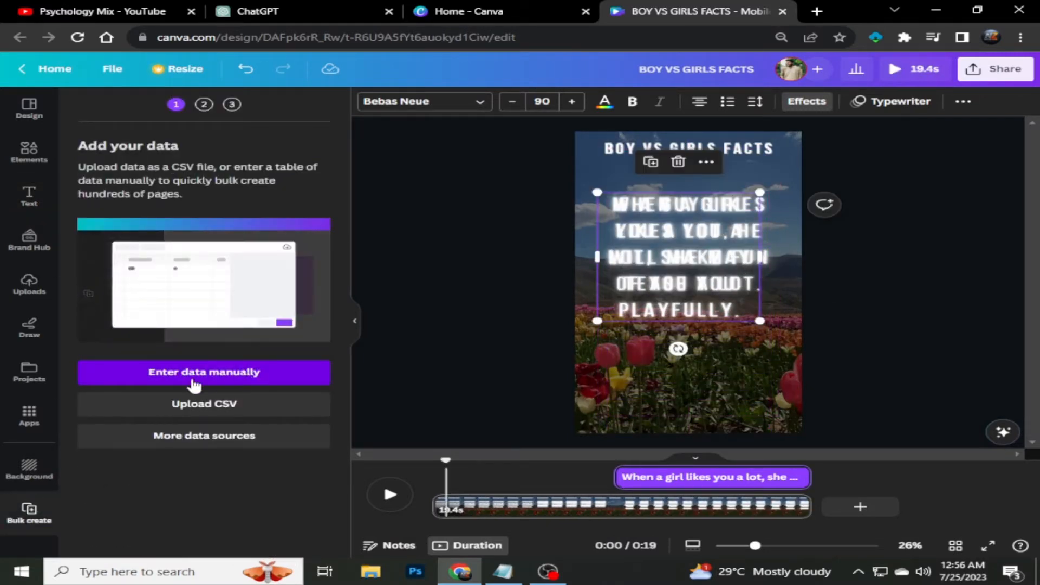
pyautogui.click(191, 382)
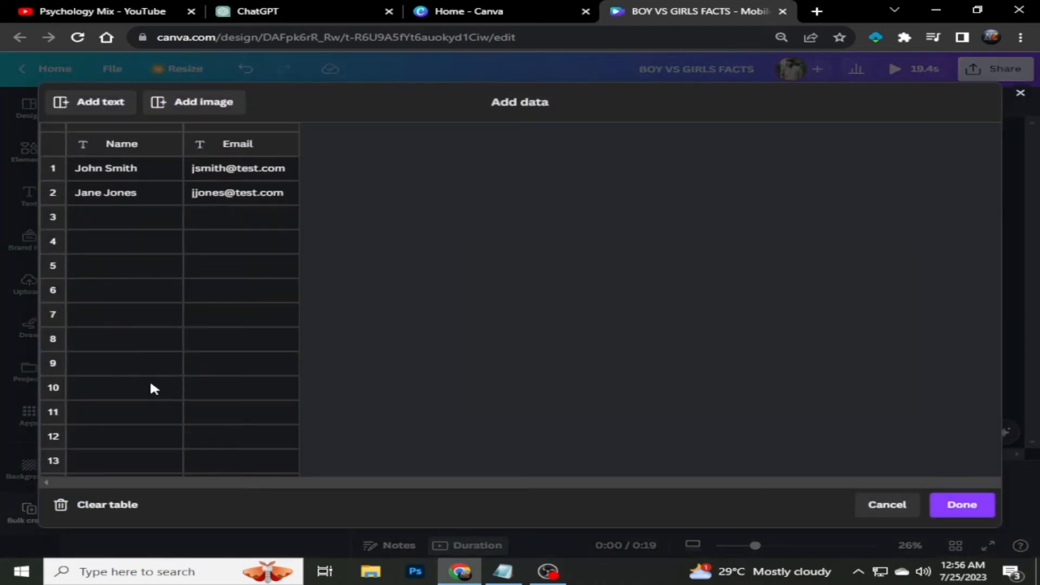
pyautogui.click(93, 509)
pyautogui.click(348, 10)
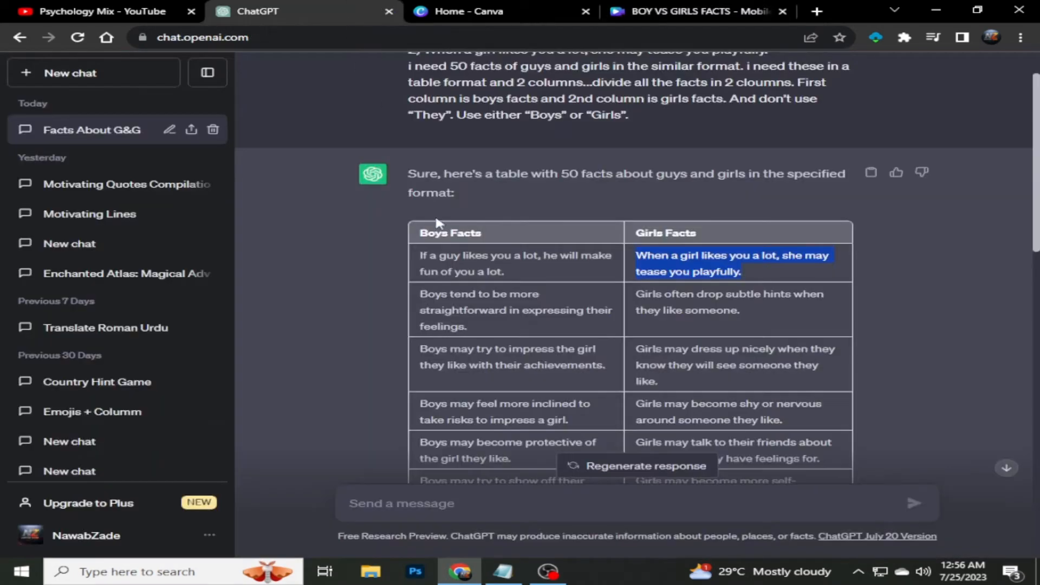
pyautogui.moveTo(420, 233); pyautogui.dragTo(677, 368)
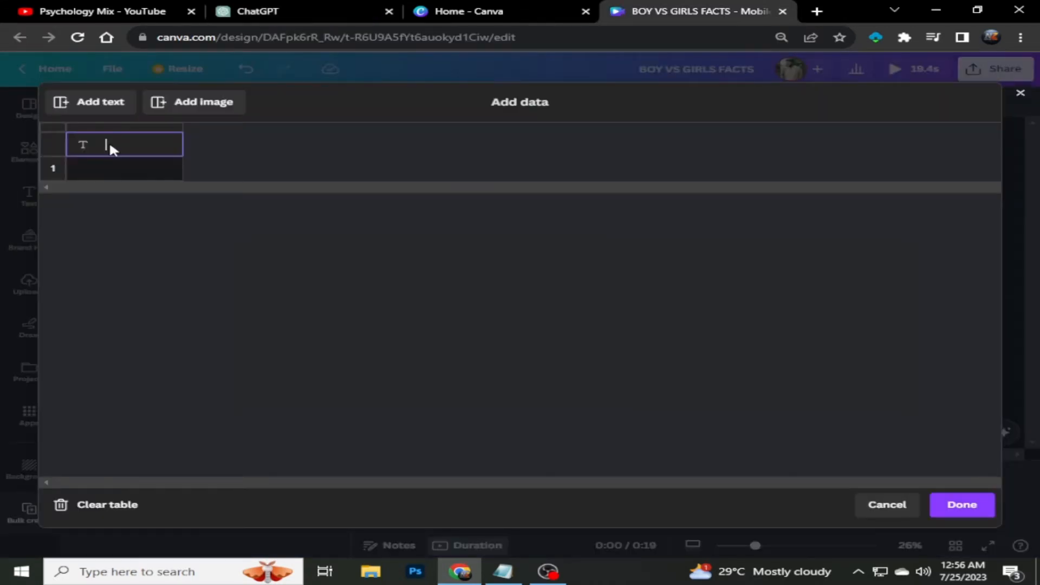
pyautogui.hotkey('ctrl', 'v')
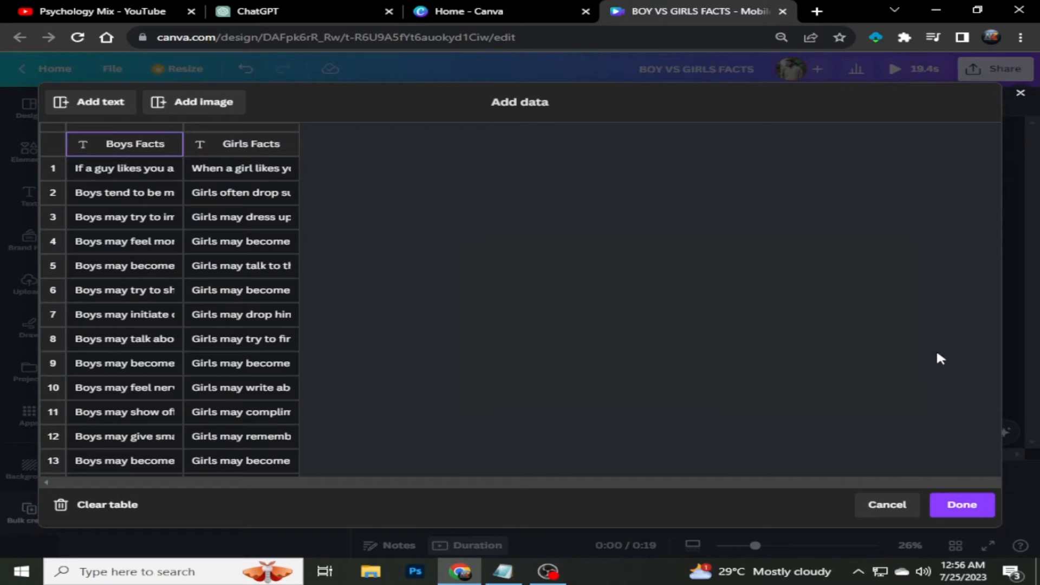
pyautogui.click(963, 505)
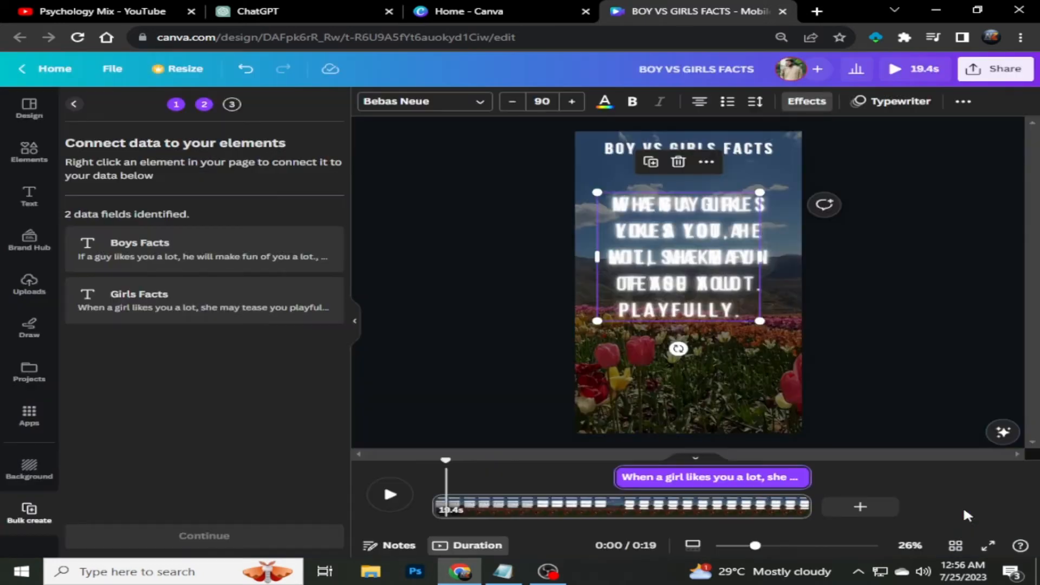
# Move the girls fact text down so it no longer fully covers the boys fact text.
pyautogui.click(466, 332)
pyautogui.click(677, 260)
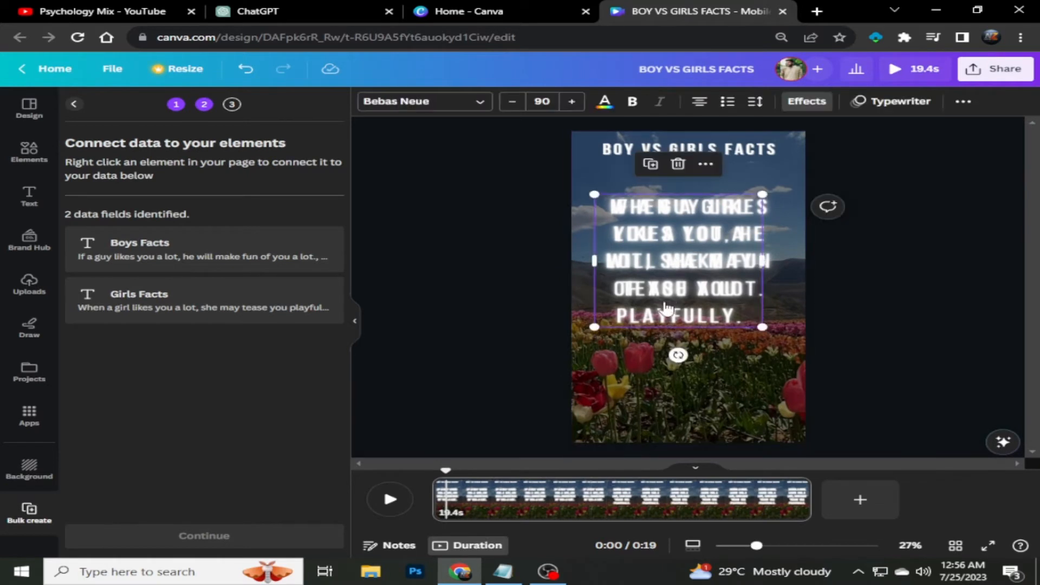
pyautogui.rightClick(667, 308)
pyautogui.click(726, 438)
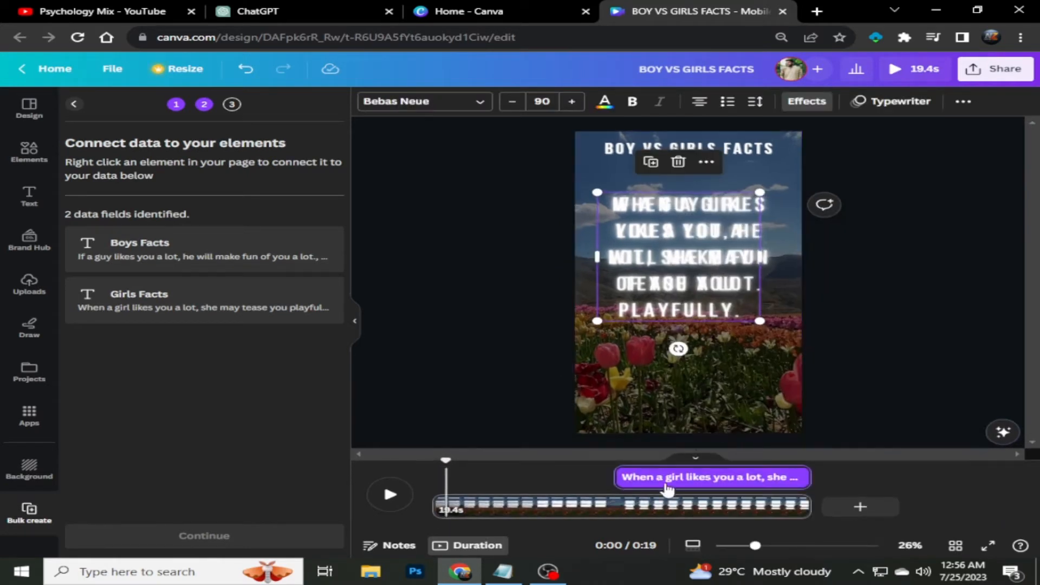
pyautogui.moveTo(685, 277); pyautogui.dragTo(694, 342)
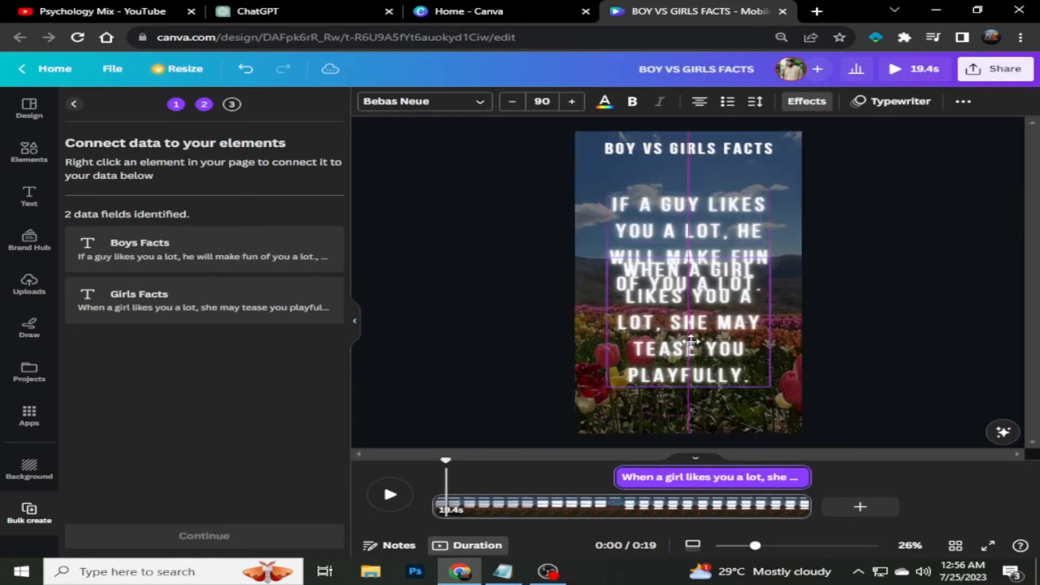
# Connect the boys fact text to the Boys Facts data field.
pyautogui.click(663, 208)
pyautogui.rightClick(663, 208)
pyautogui.moveTo(752, 404)
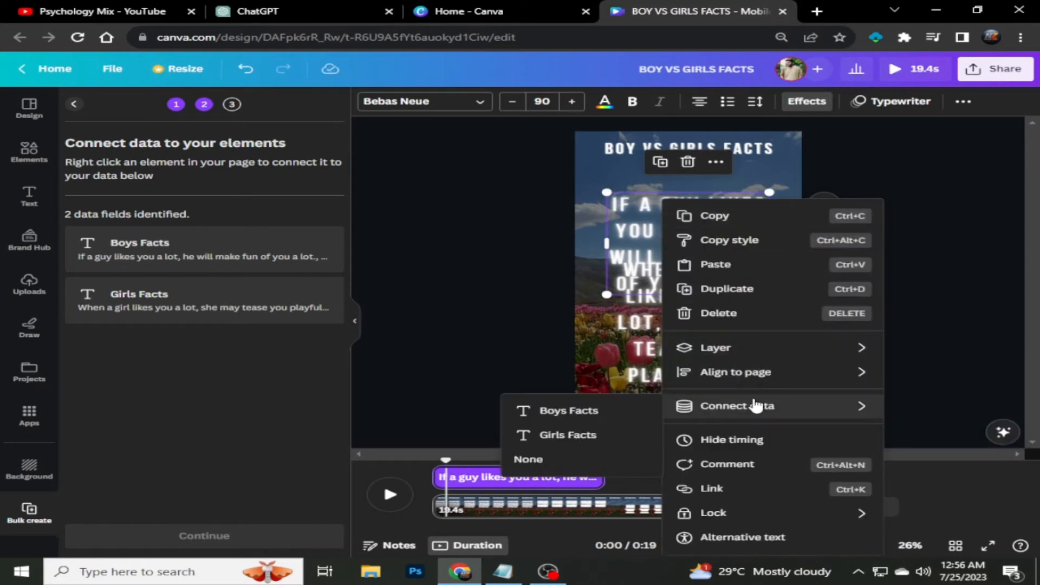
pyautogui.click(557, 411)
# Connect the girls fact text to the Girls Facts data field and move it back over the Boys Facts placeholder.
pyautogui.rightClick(691, 352)
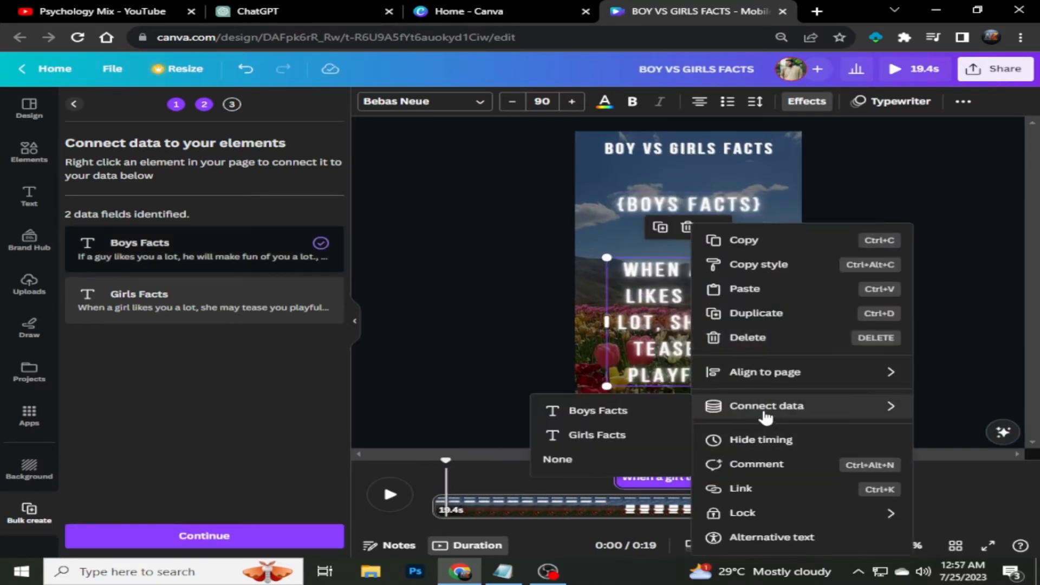
pyautogui.click(596, 435)
pyautogui.moveTo(696, 276); pyautogui.dragTo(698, 212)
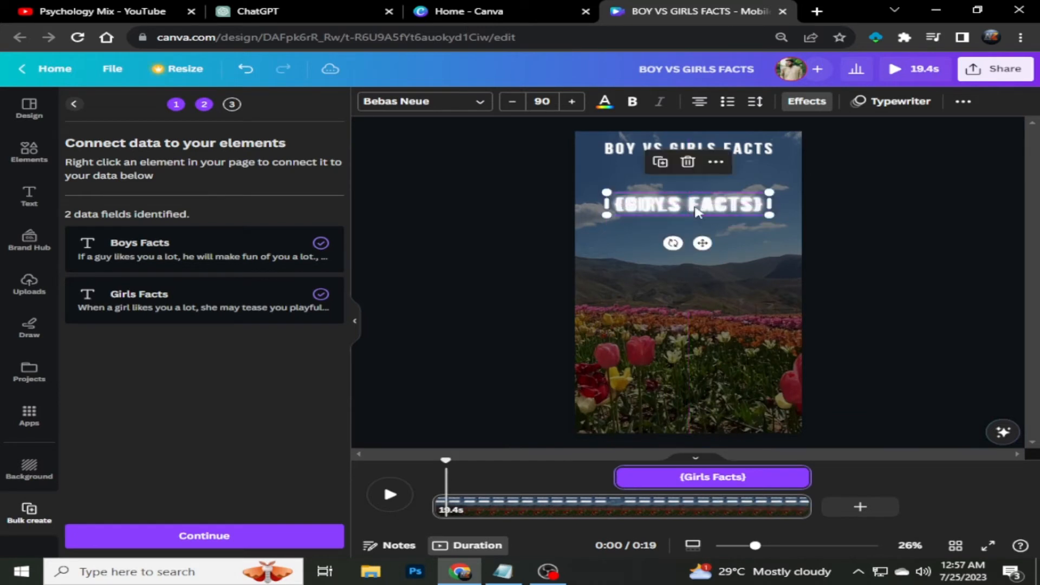
# Generate 20 pages from all the data rows and play back the first page of the bulk design.
pyautogui.moveTo(444, 463); pyautogui.dragTo(430, 465)
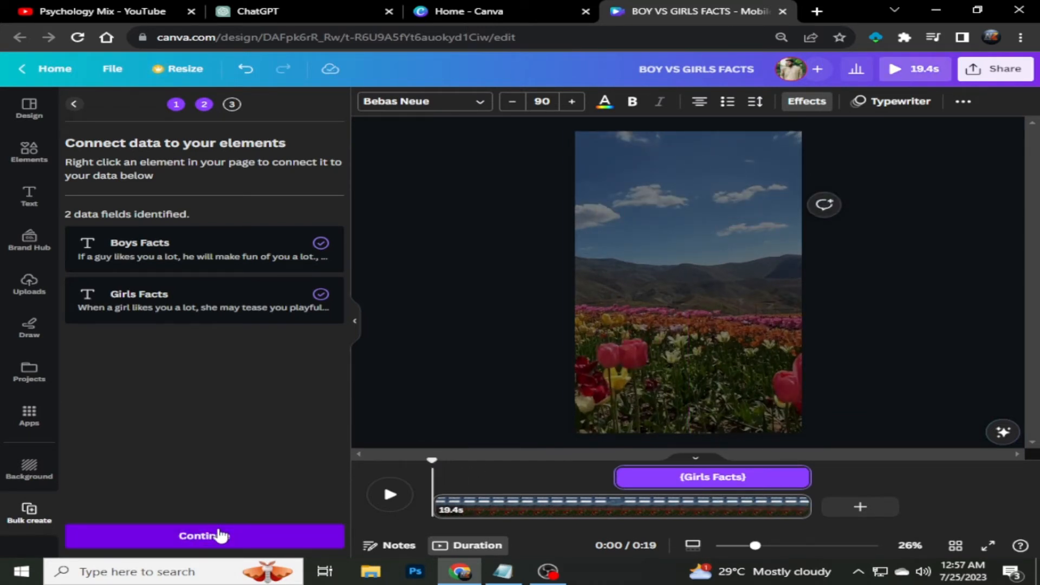
pyautogui.click(220, 535)
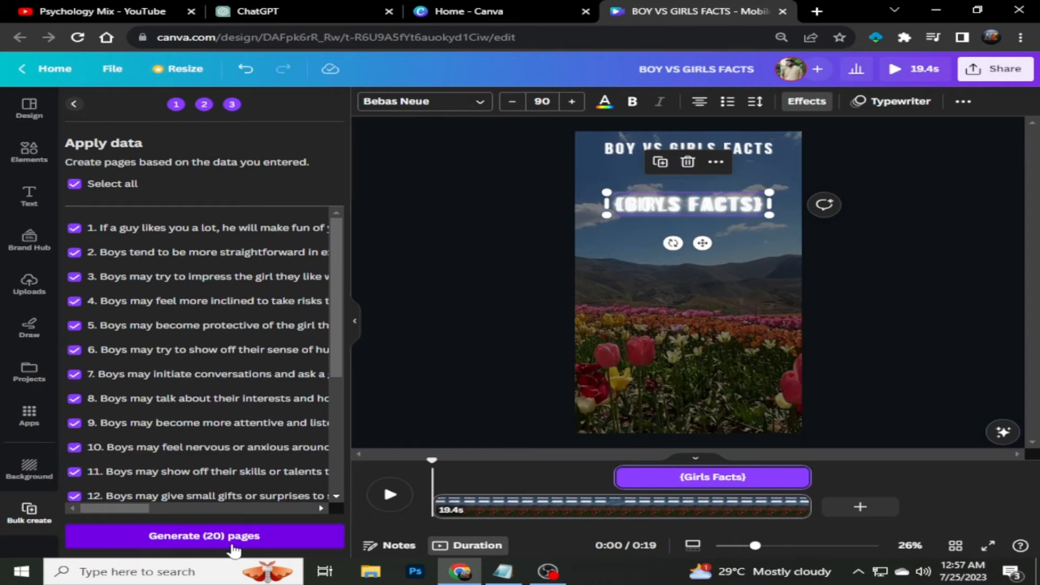
pyautogui.click(234, 548)
pyautogui.click(388, 501)
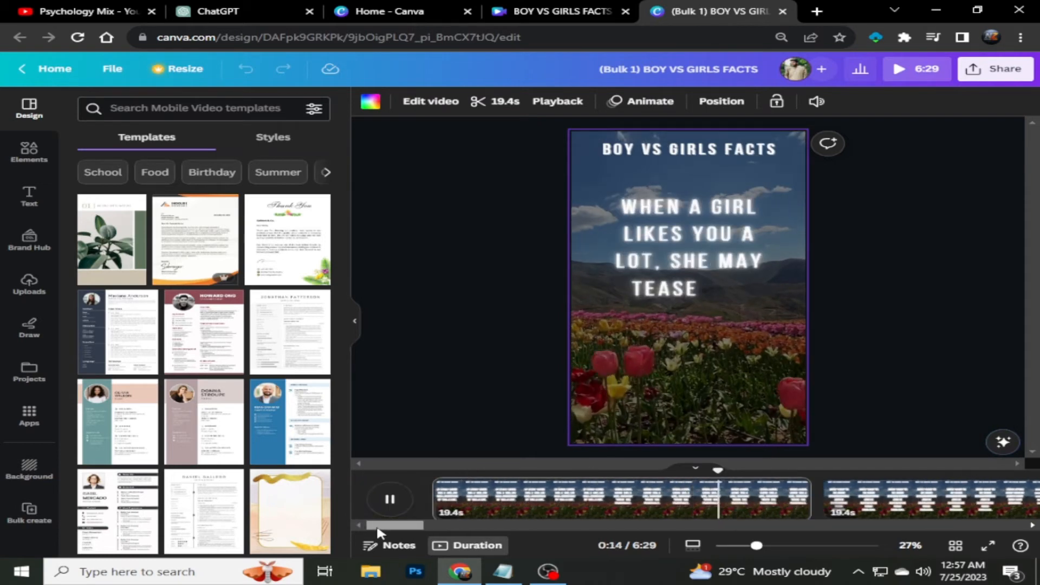
# Search the elements for "NATURE" and show only the videos.
pyautogui.click(30, 155)
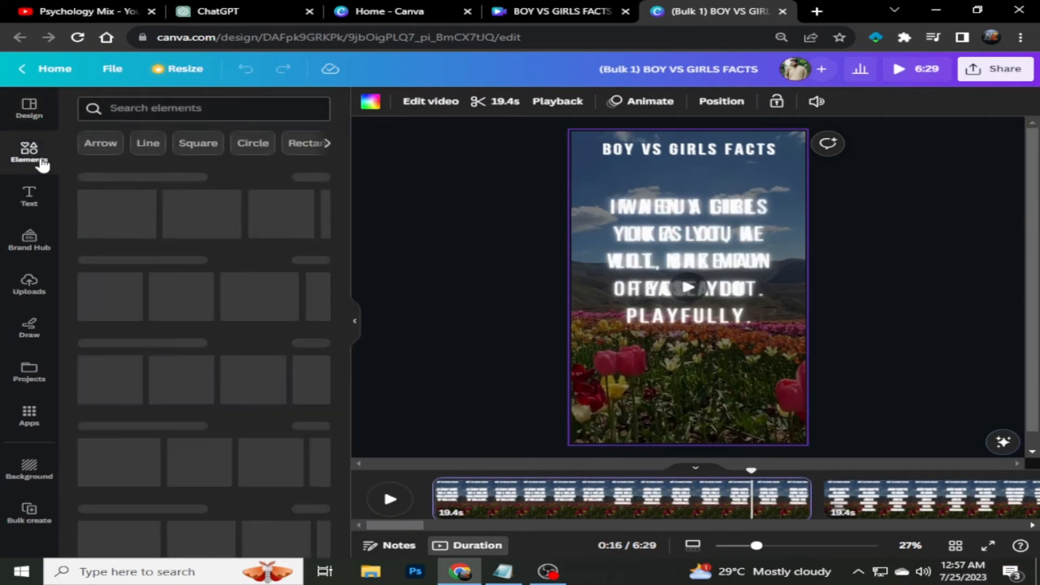
pyautogui.click(218, 110)
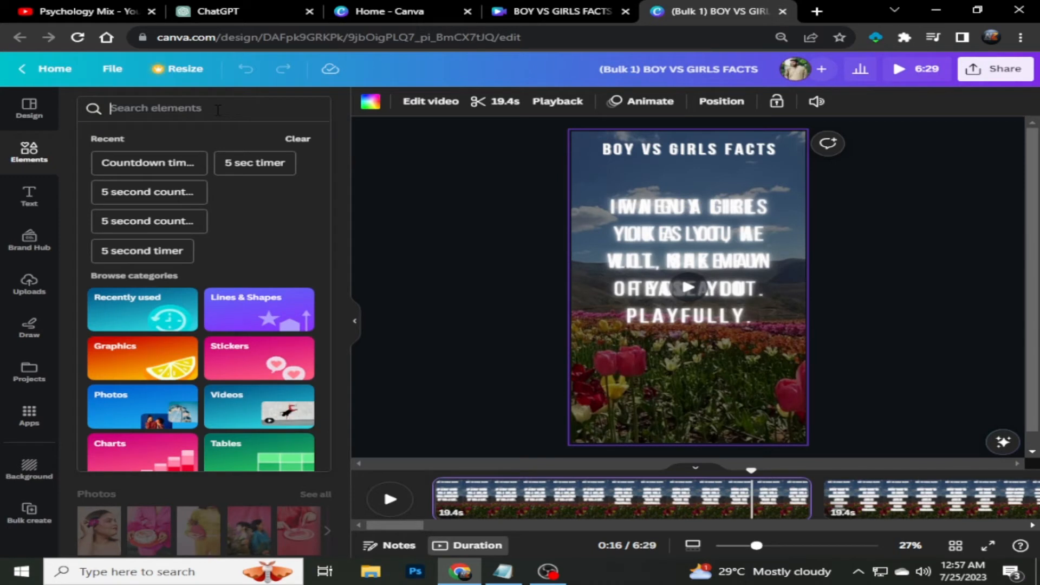
pyautogui.write('NAT')
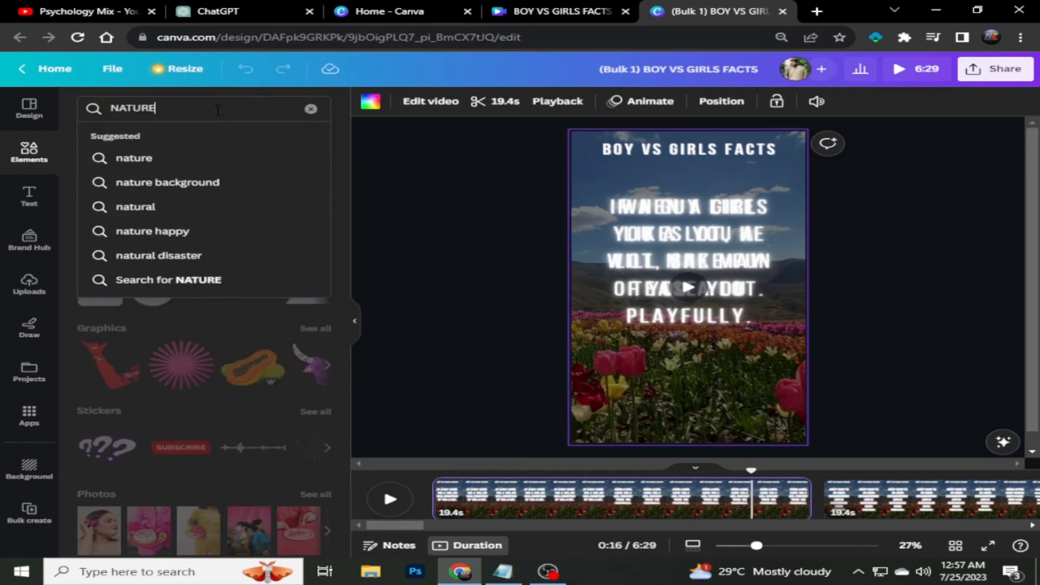
pyautogui.write('URE')
pyautogui.press('Return')
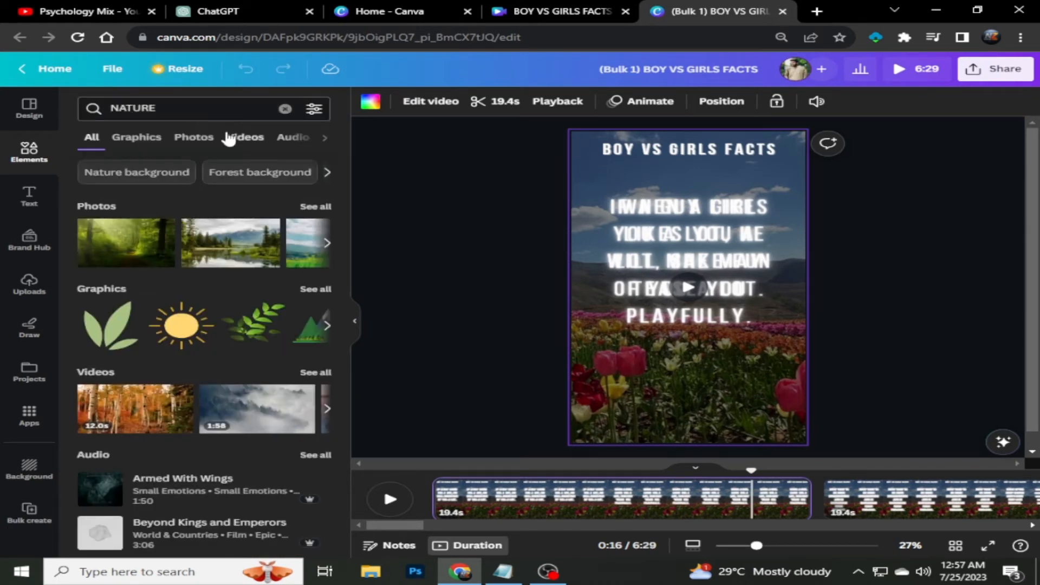
pyautogui.click(242, 142)
# Filter the nature videos to vertical orientation and use the 15-second aerial forest clip as the first page's background.
pyautogui.click(314, 109)
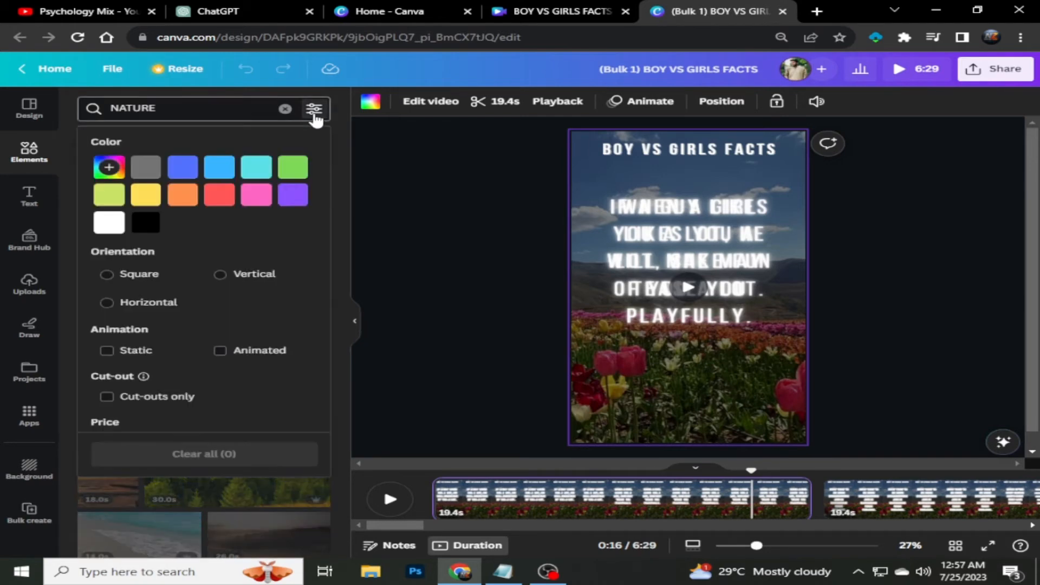
pyautogui.click(223, 276)
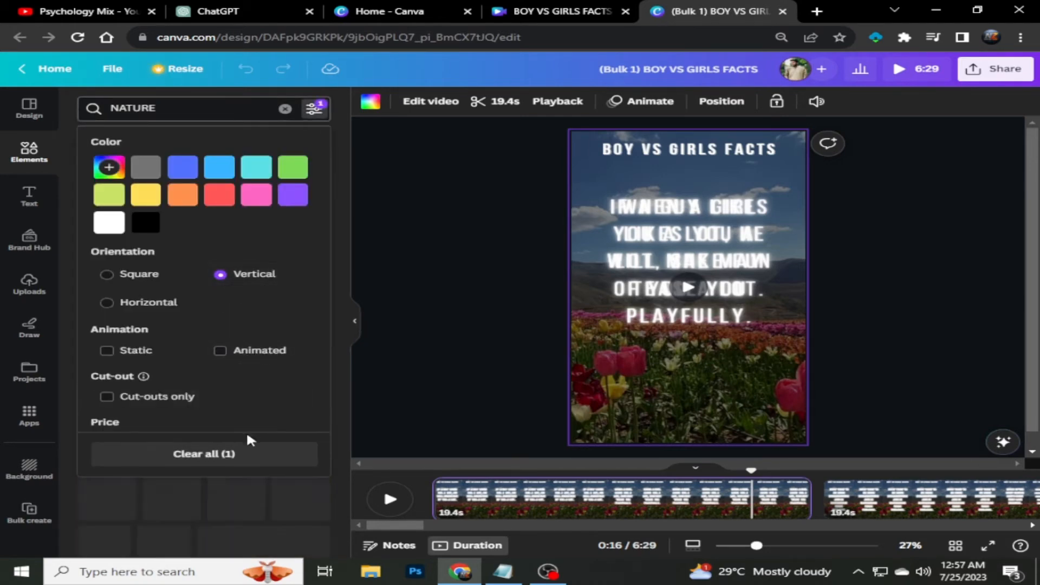
pyautogui.click(274, 118)
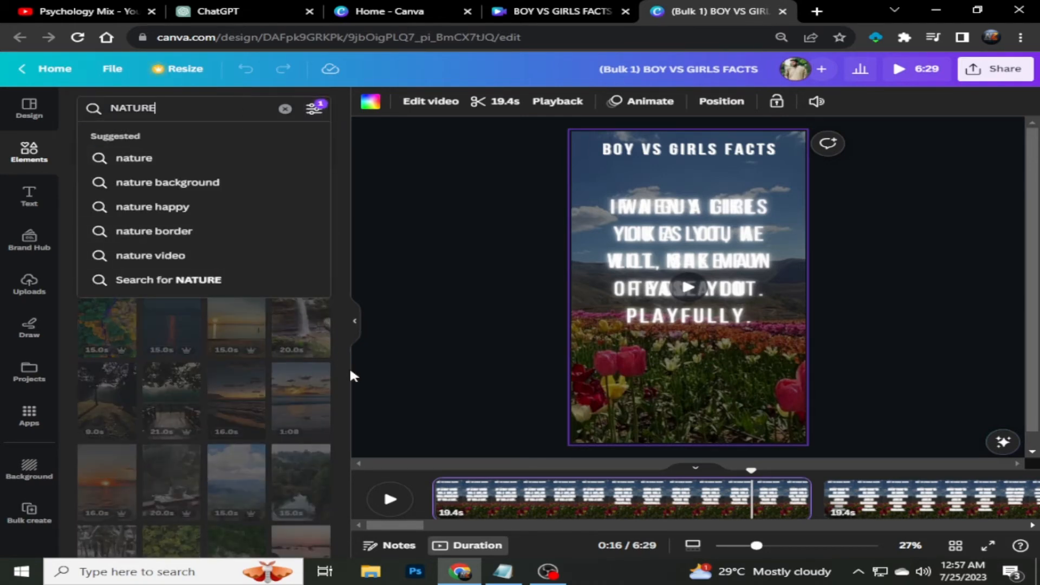
pyautogui.click(351, 376)
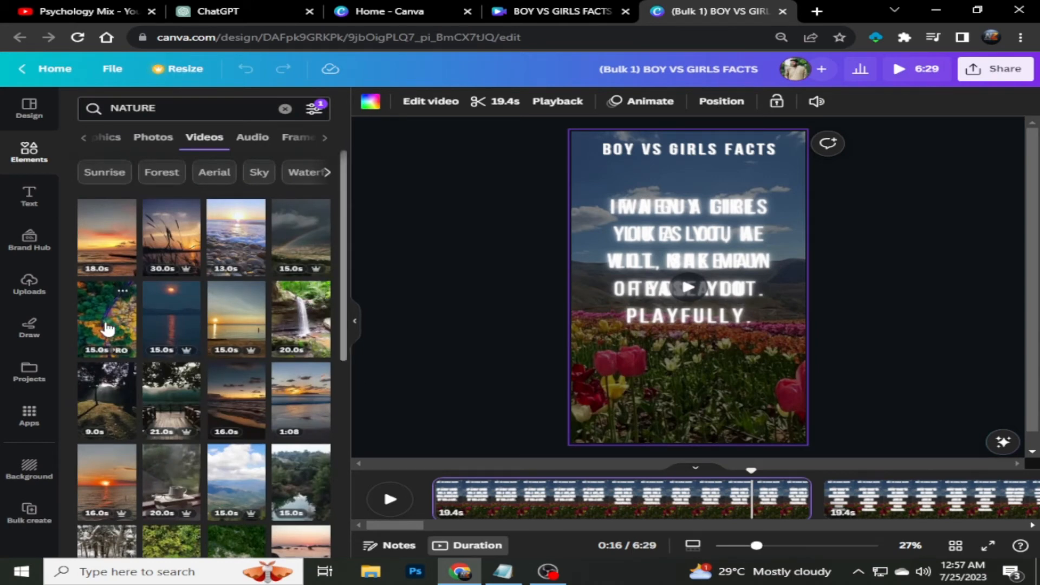
pyautogui.moveTo(108, 328); pyautogui.dragTo(786, 373)
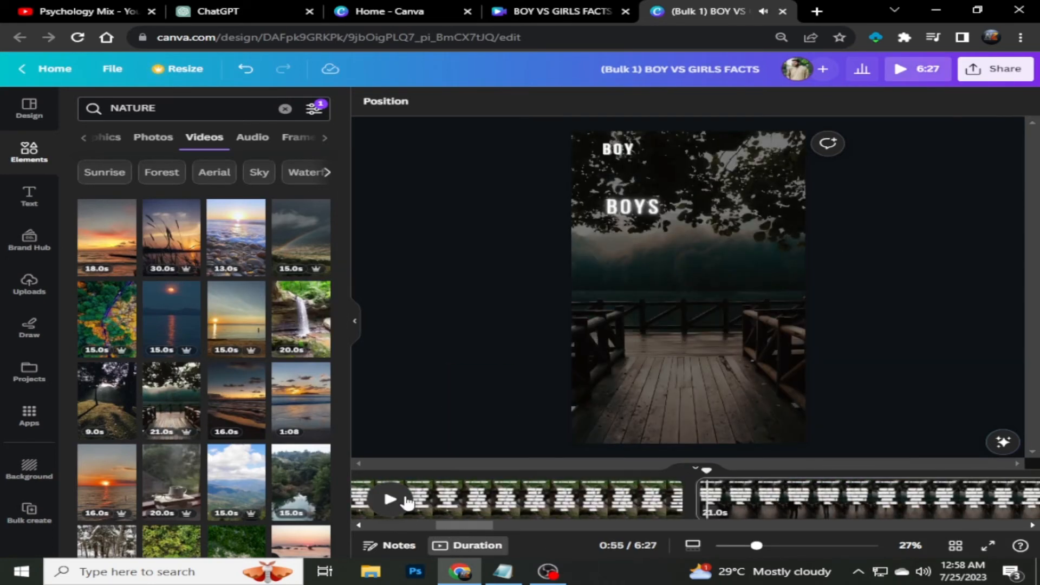
# Open the download settings for the design as an MP4 video and open the choice of pages.
pyautogui.click(967, 75)
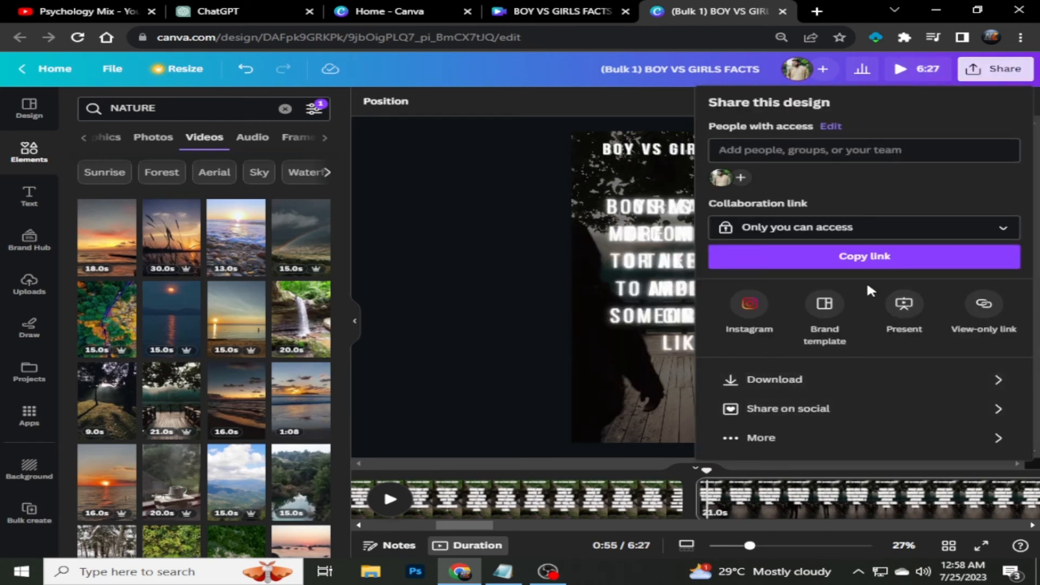
pyautogui.click(964, 378)
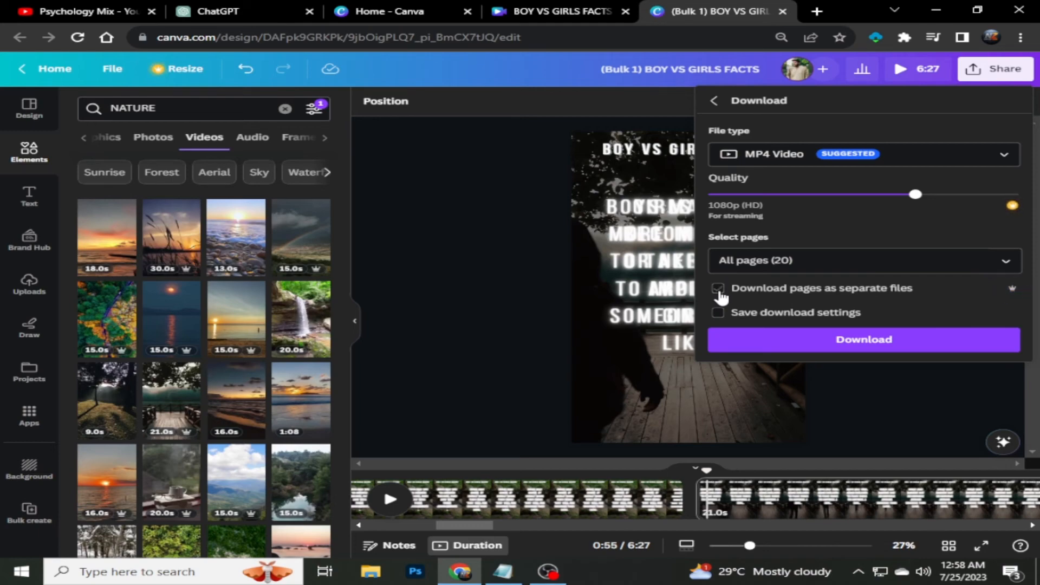
pyautogui.click(912, 259)
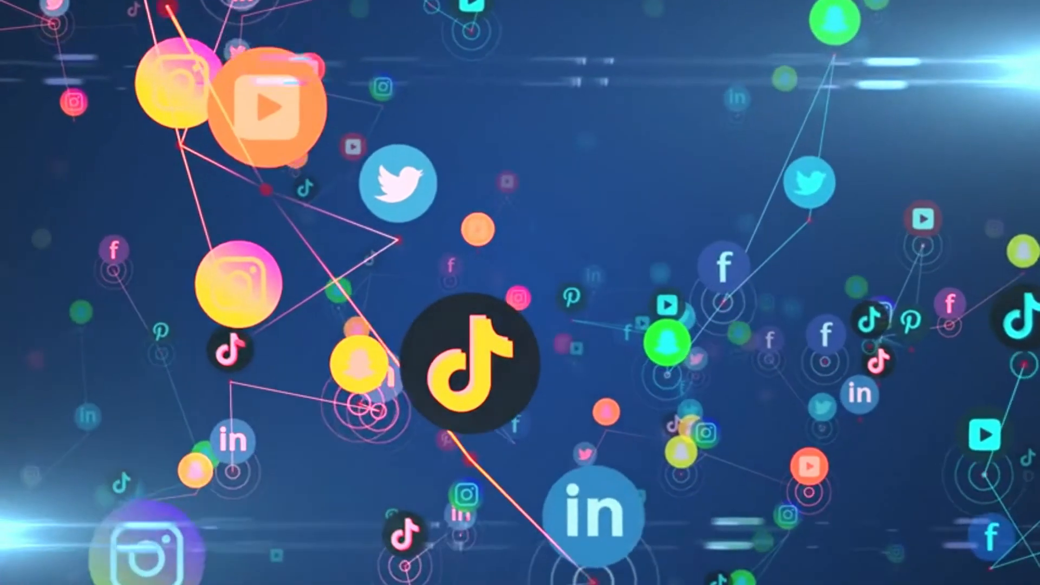